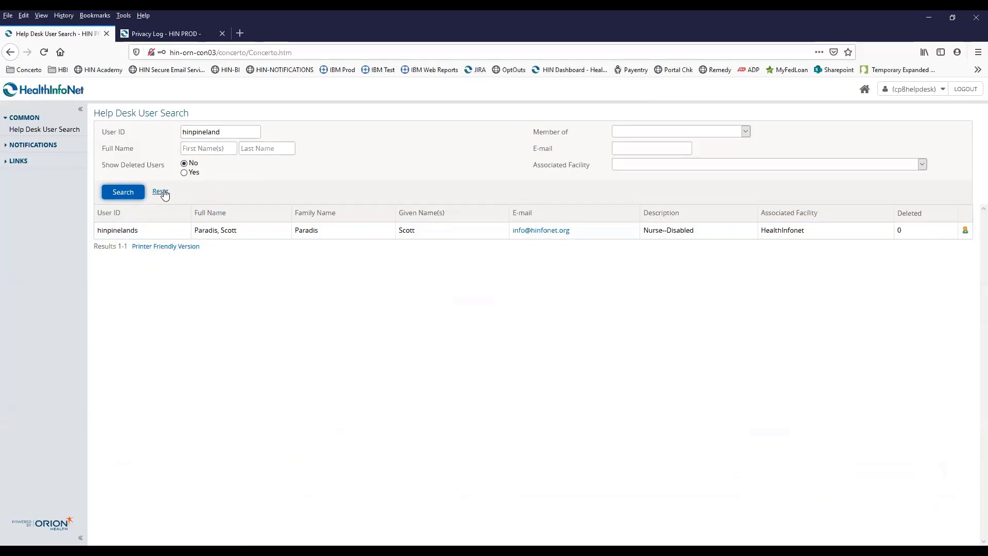
# Step: Reset the search criteria and search for users whose associated facility is HealthInfonet
pyautogui.click(160, 191)
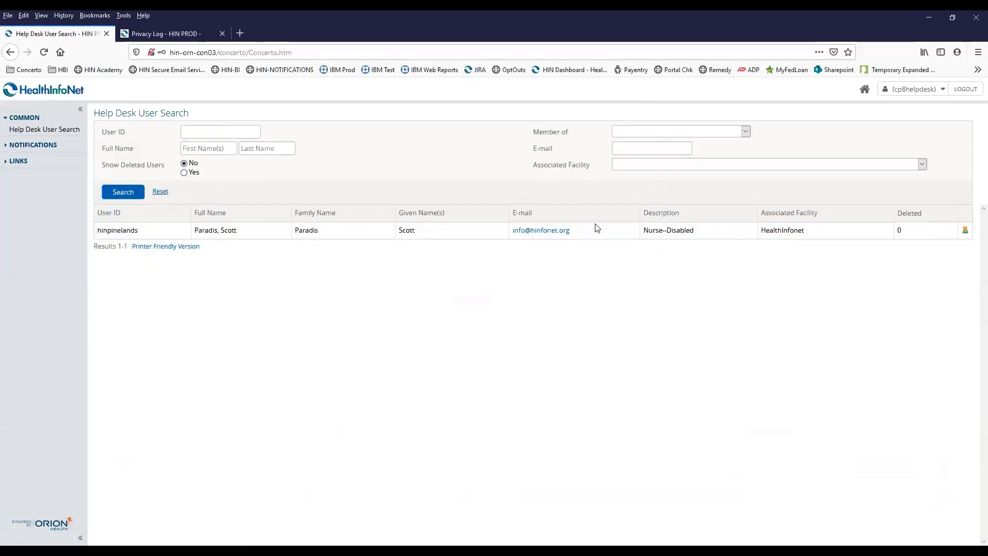
pyautogui.click(642, 169)
pyautogui.click(643, 172)
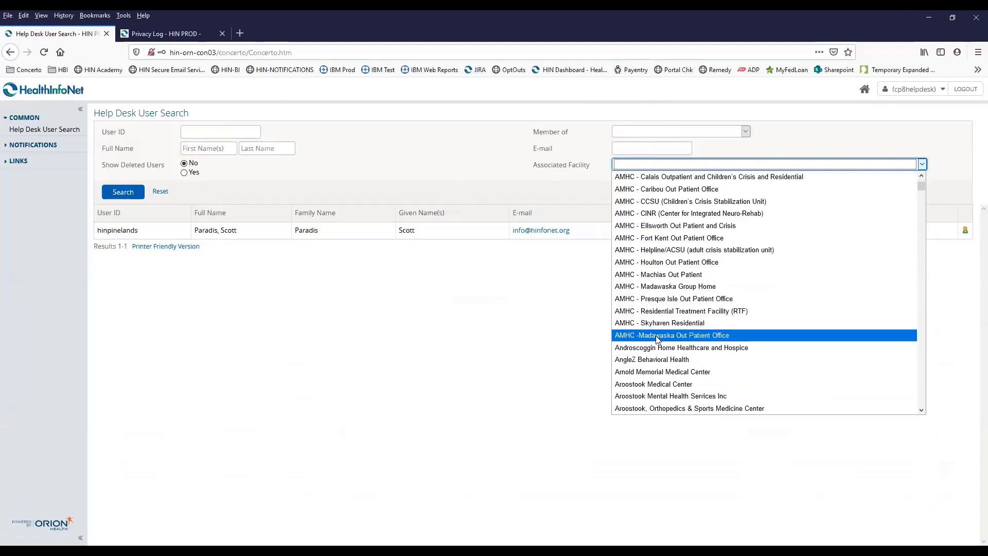
pyautogui.scroll(-15, 664, 324)
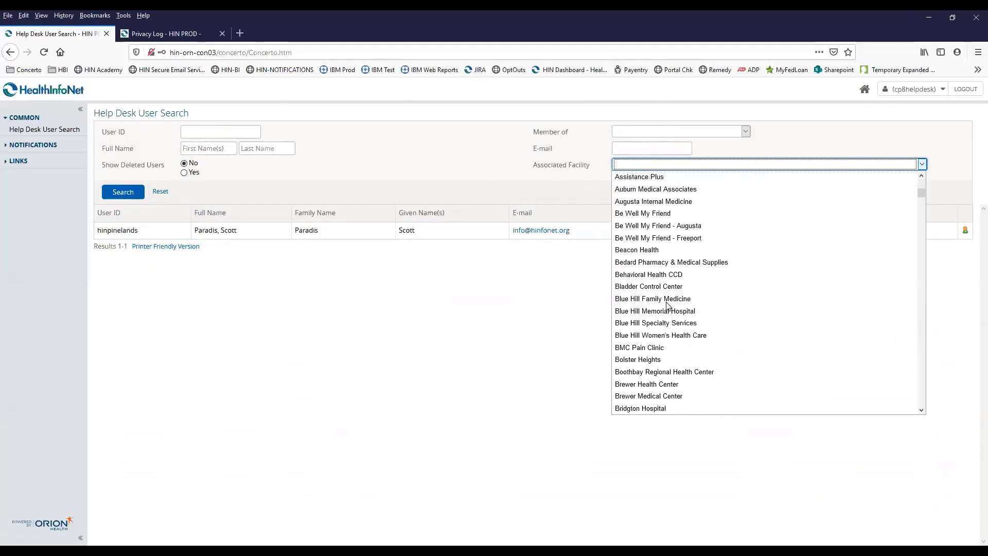
pyautogui.scroll(-5, 669, 309)
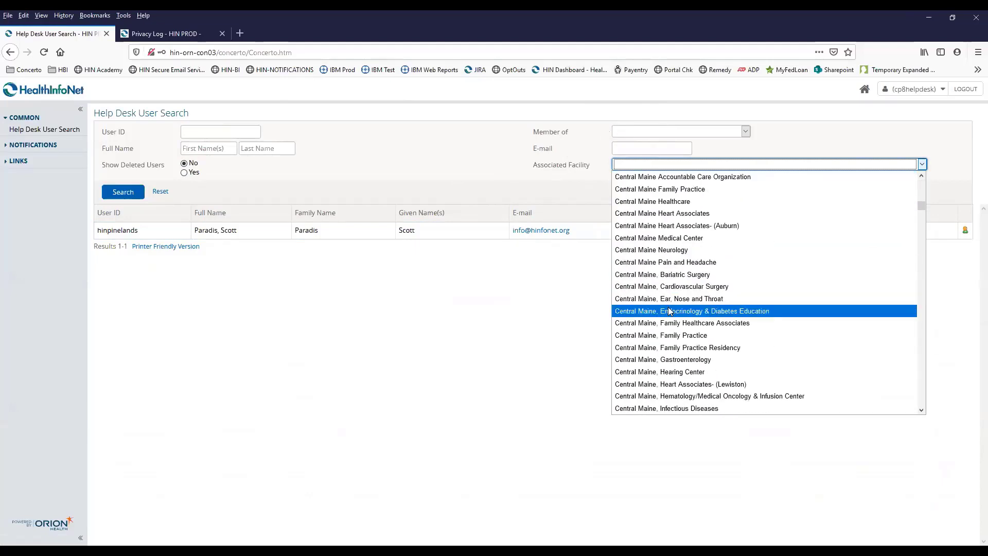
pyautogui.scroll(-15, 668, 310)
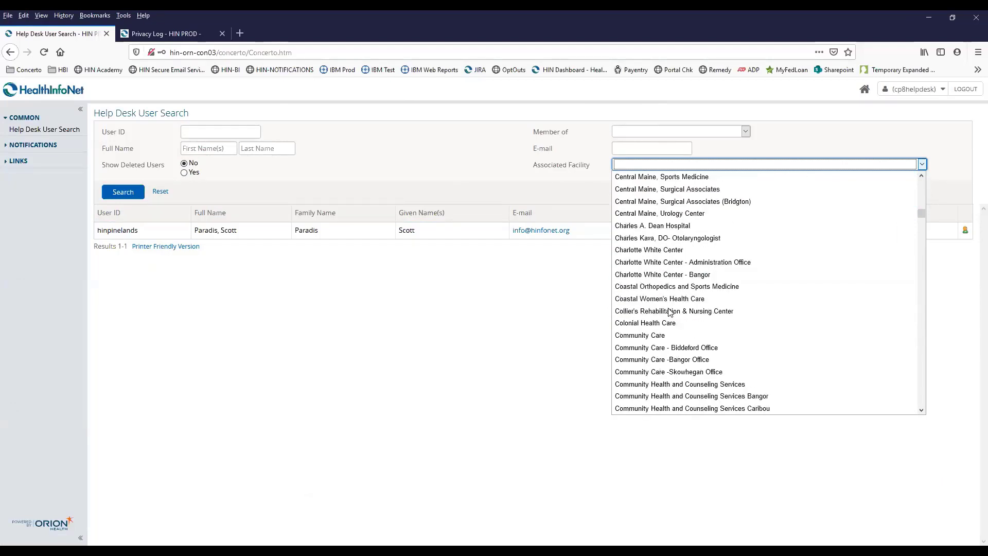
pyautogui.scroll(-8, 694, 359)
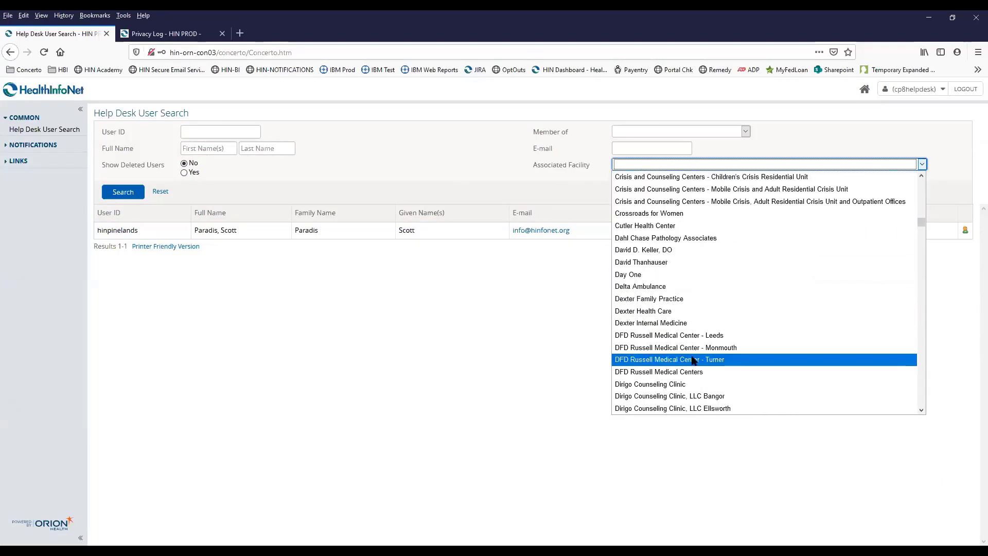
pyautogui.press('h')
pyautogui.press('Down')
pyautogui.press('Down')
pyautogui.press('Down')
pyautogui.press('Down')
pyautogui.press('Down')
pyautogui.press('Down')
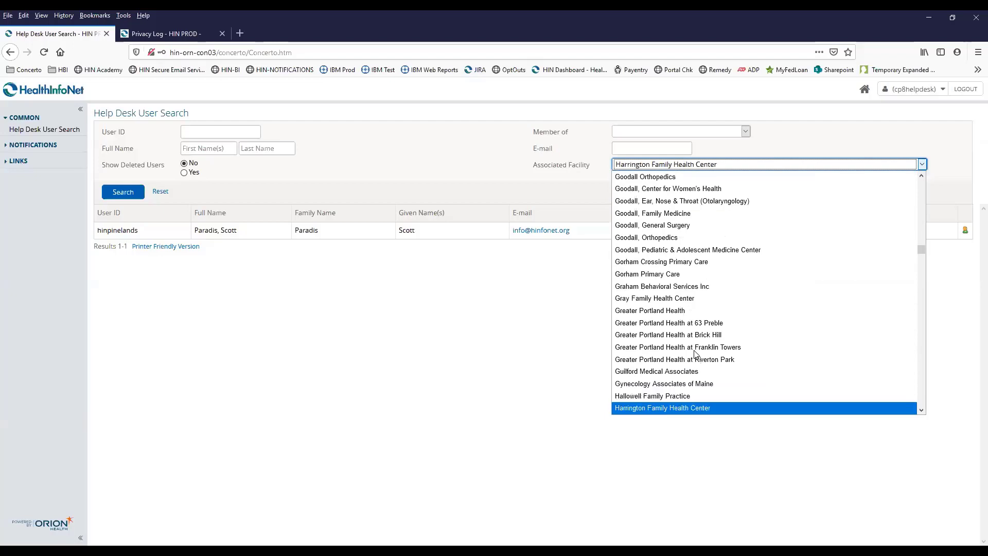
pyautogui.press('Down')
pyautogui.press('Down')
pyautogui.press('Down')
pyautogui.press('Down')
pyautogui.press('Down')
pyautogui.press('Down')
pyautogui.press('Down')
pyautogui.press('Down')
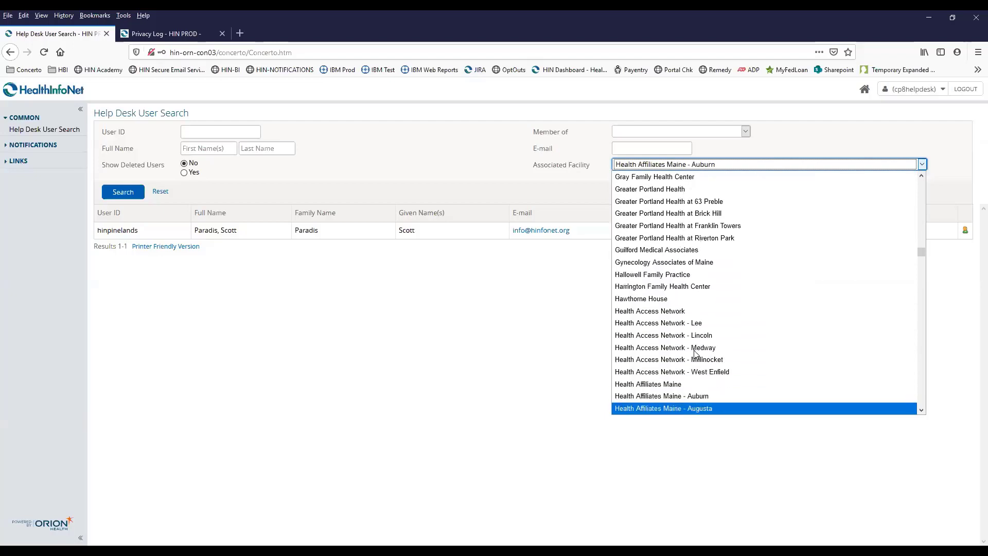
pyautogui.press('Down')
pyautogui.press('Down')
pyautogui.press('Down')
pyautogui.press('Up')
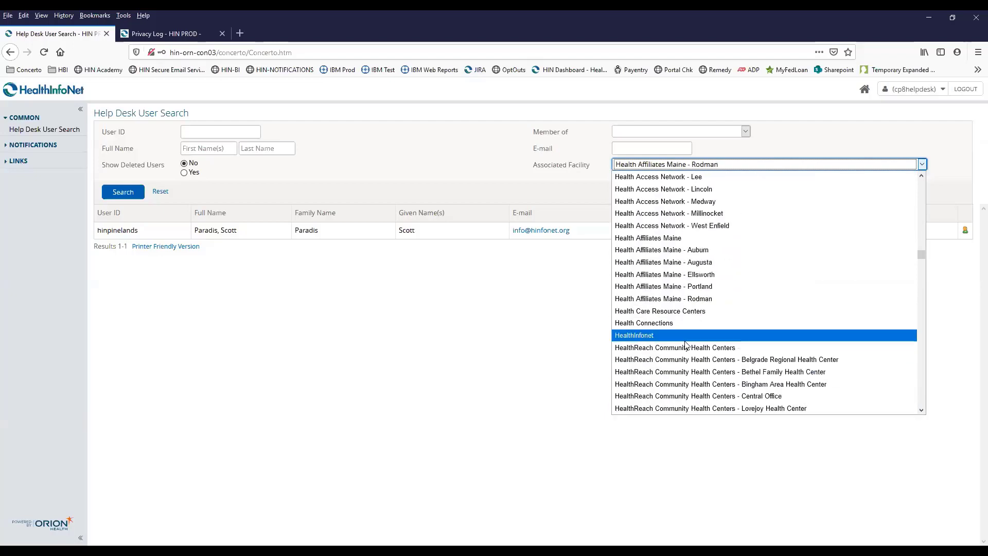
pyautogui.press('Return')
pyautogui.click(135, 193)
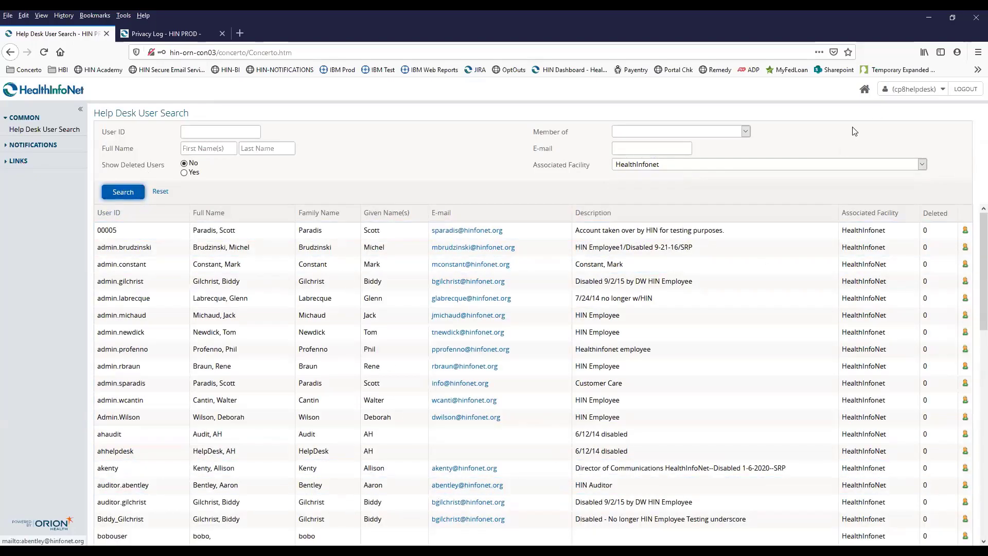
pyautogui.click(638, 165)
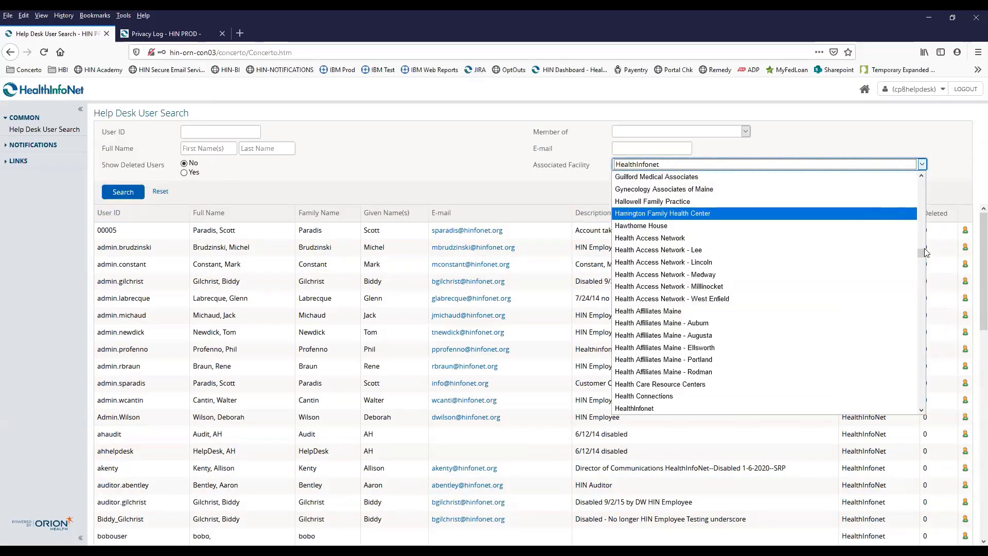
pyautogui.moveTo(924, 252); pyautogui.dragTo(872, 170)
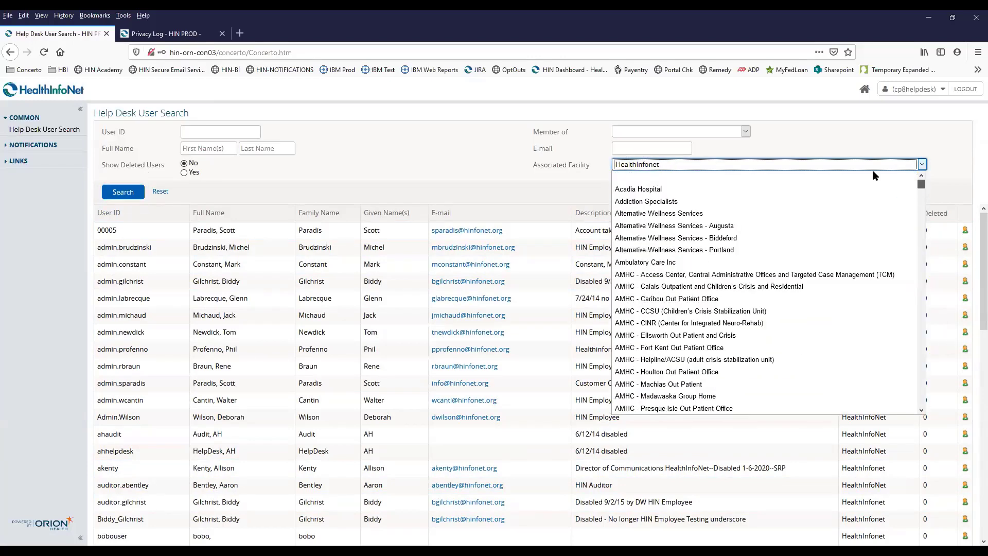
pyautogui.click(690, 177)
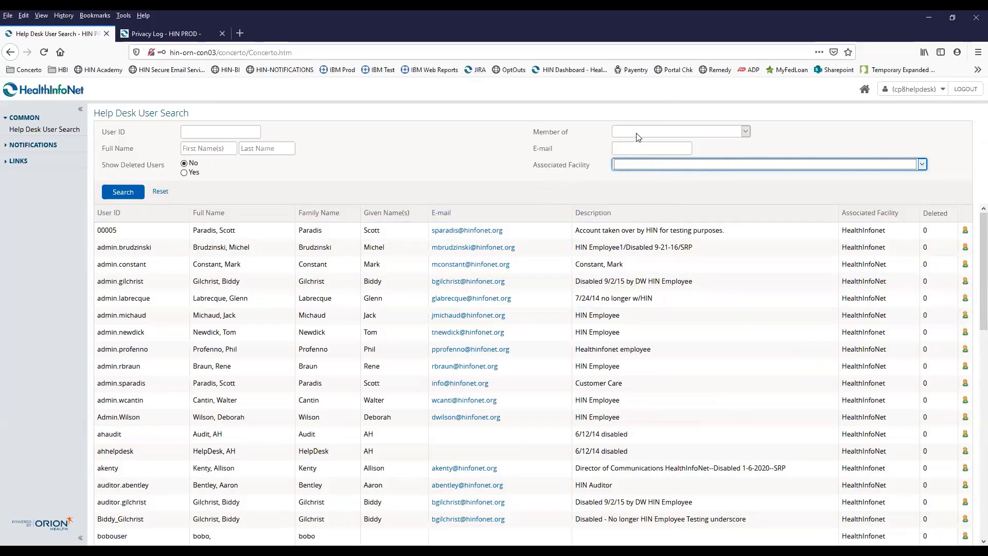
pyautogui.click(651, 152)
pyautogui.write('@')
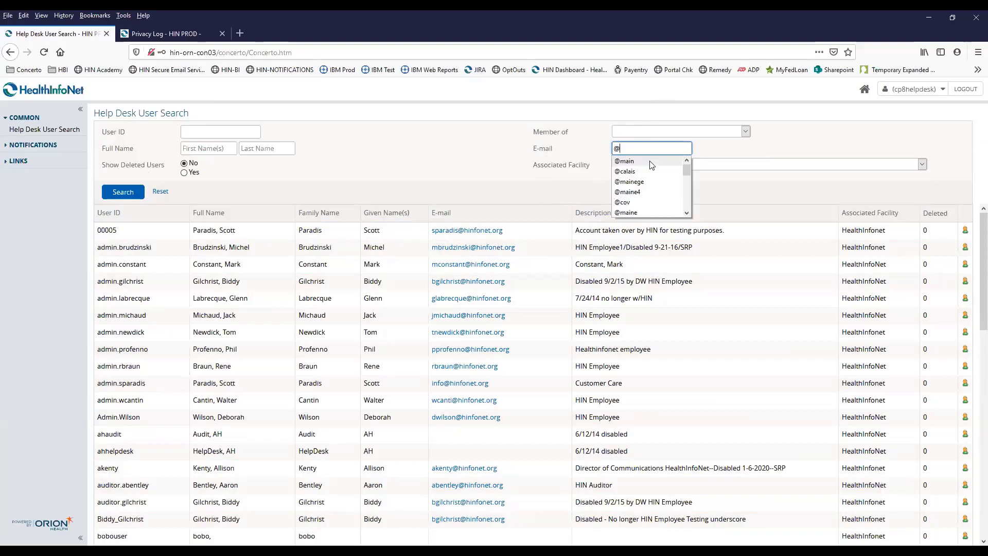
pyautogui.write('hinfonet')
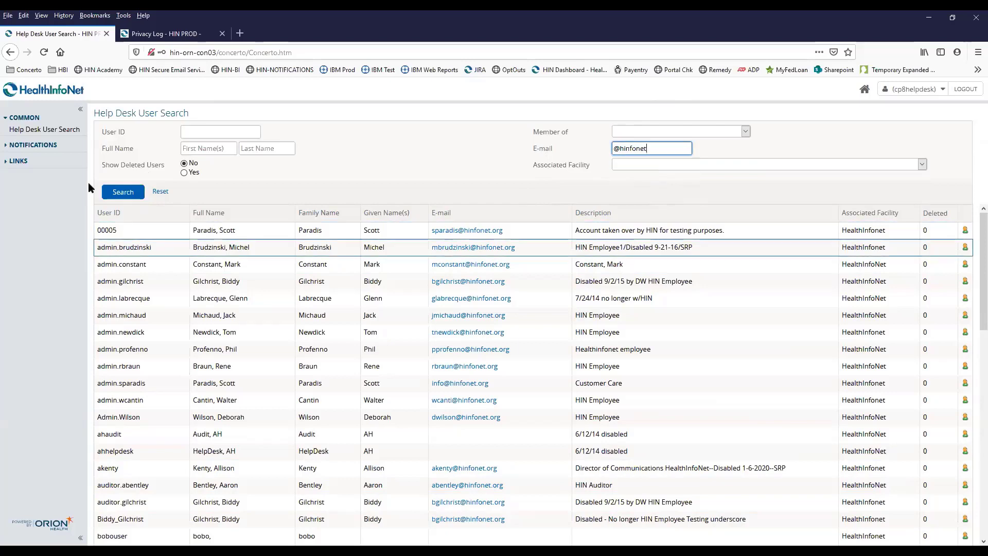
pyautogui.click(122, 192)
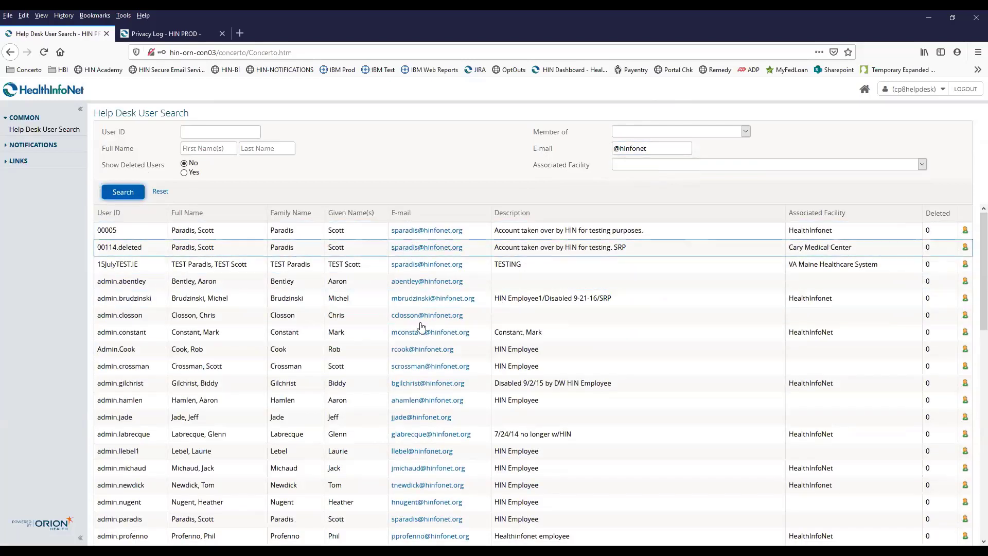
# Step: Clear the e-mail filter and search for users who are members of the Clinicians group
pyautogui.tripleClick(653, 153)
pyautogui.press('BackSpace')
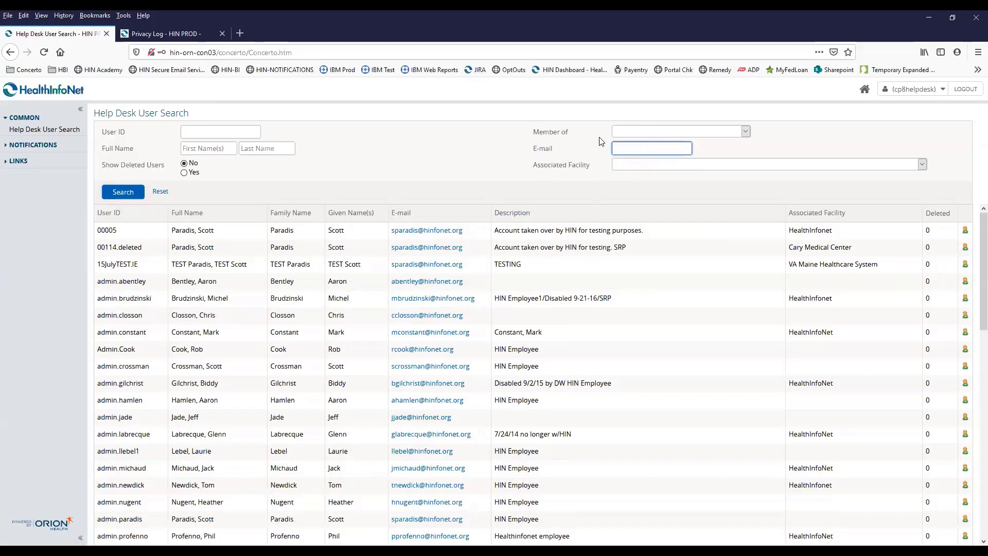
pyautogui.click(623, 134)
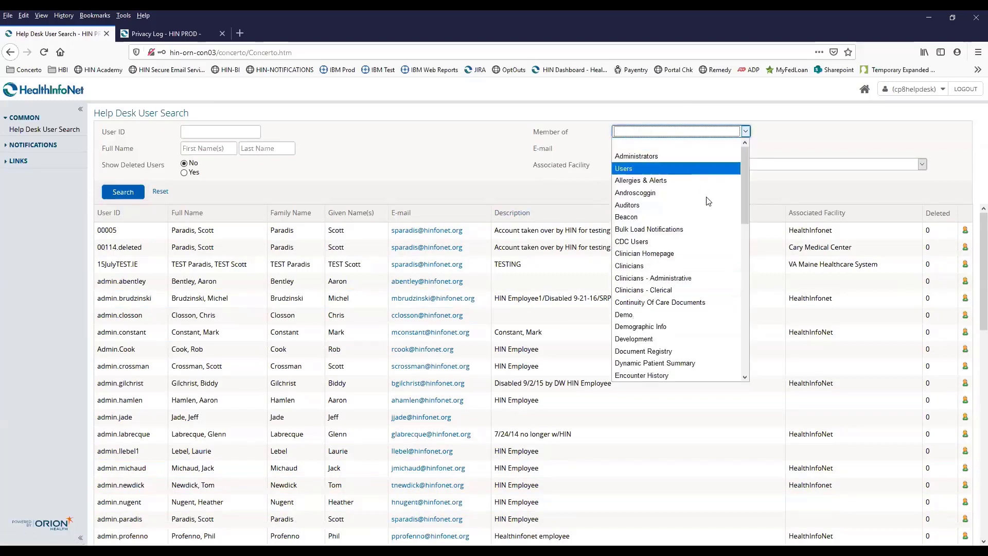
pyautogui.moveTo(745, 200)
pyautogui.mouseDown()
pyautogui.moveTo(756, 359)
pyautogui.moveTo(743, 320)
pyautogui.moveTo(742, 192)
pyautogui.mouseUp()
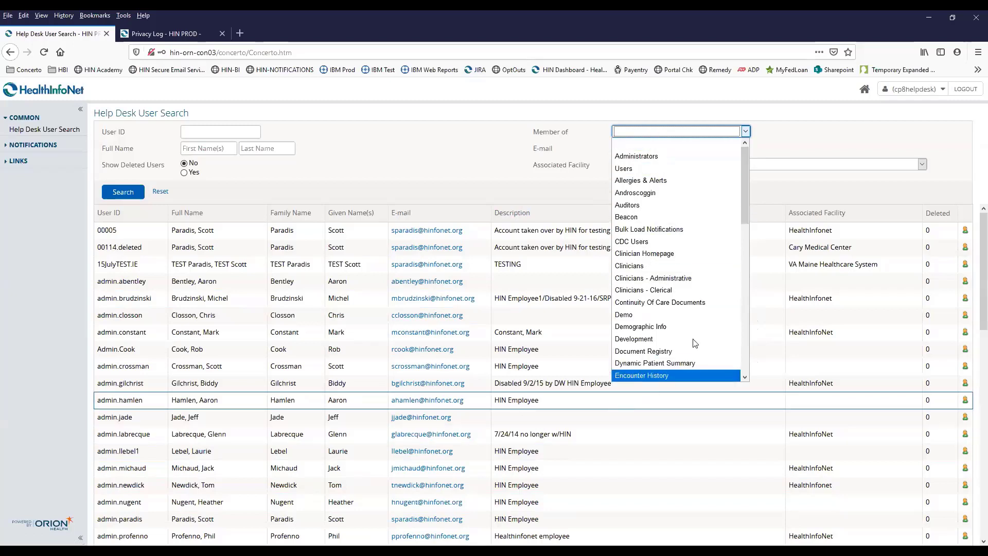
pyautogui.click(676, 264)
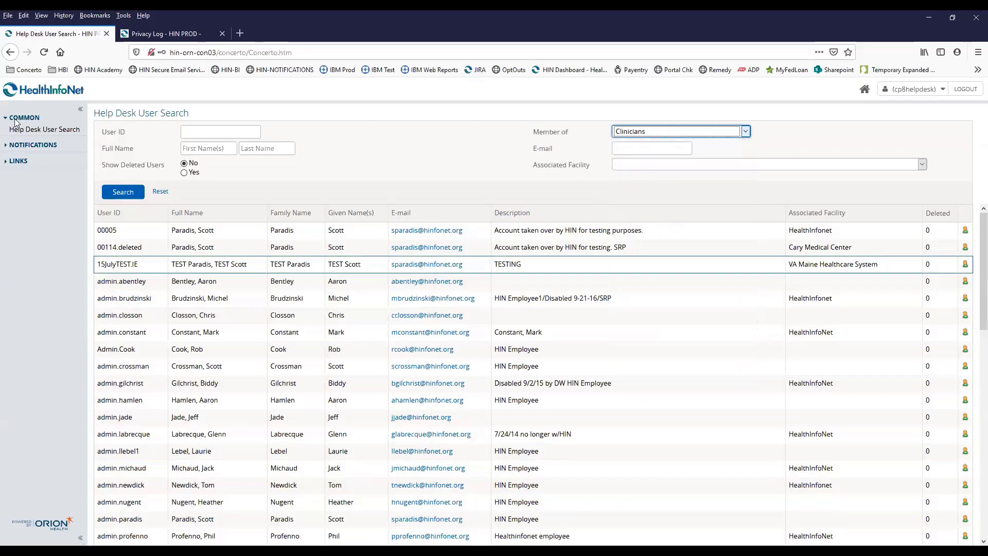
pyautogui.click(126, 194)
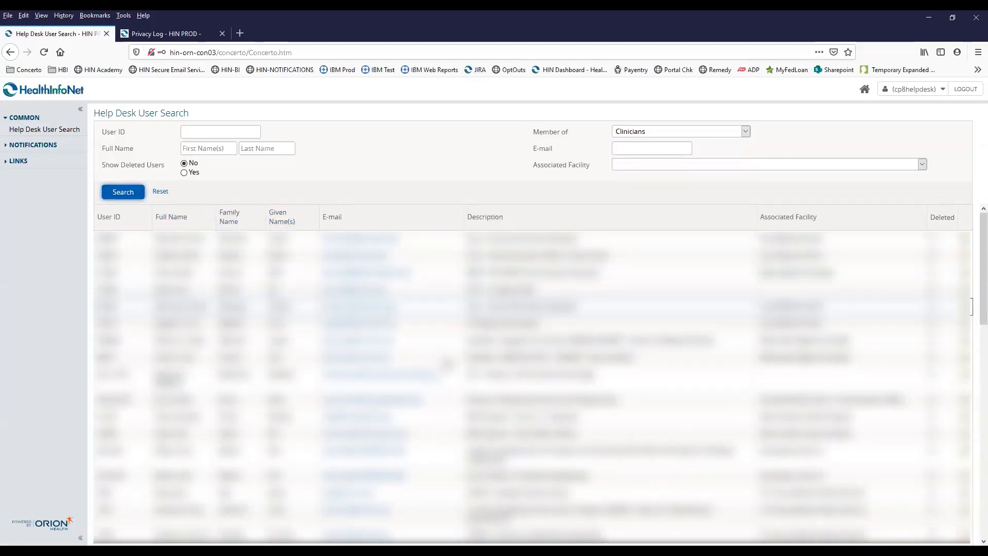
pyautogui.click(156, 193)
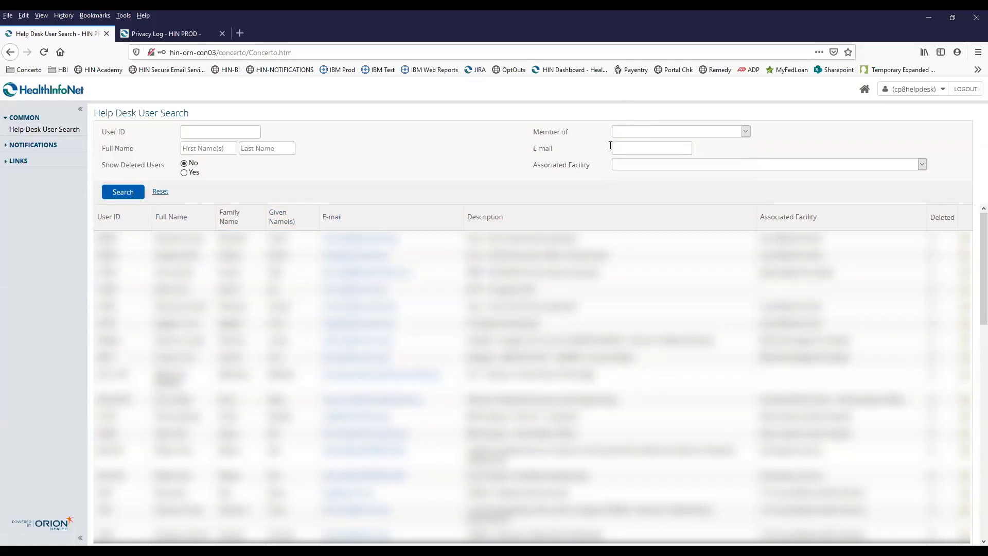
pyautogui.click(224, 133)
pyautogui.write('Hinpineland')
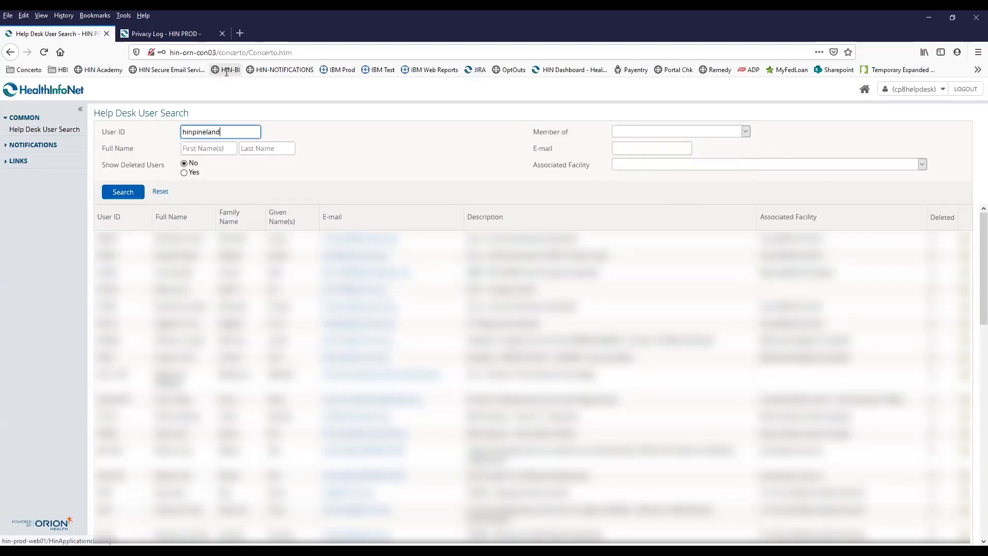
pyautogui.click(122, 197)
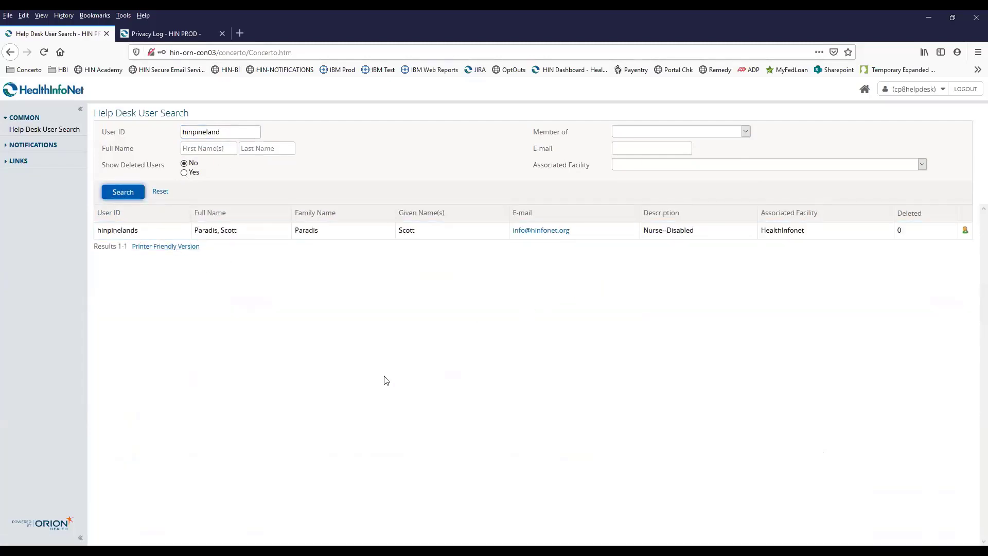
pyautogui.click(236, 239)
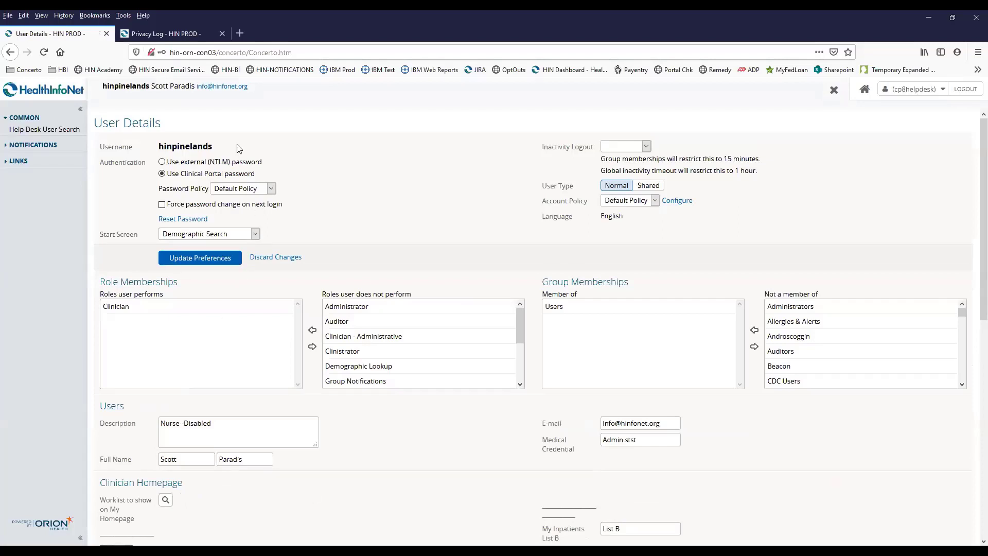
# Step: Review the available inactivity logout durations for this user without choosing one
pyautogui.click(610, 151)
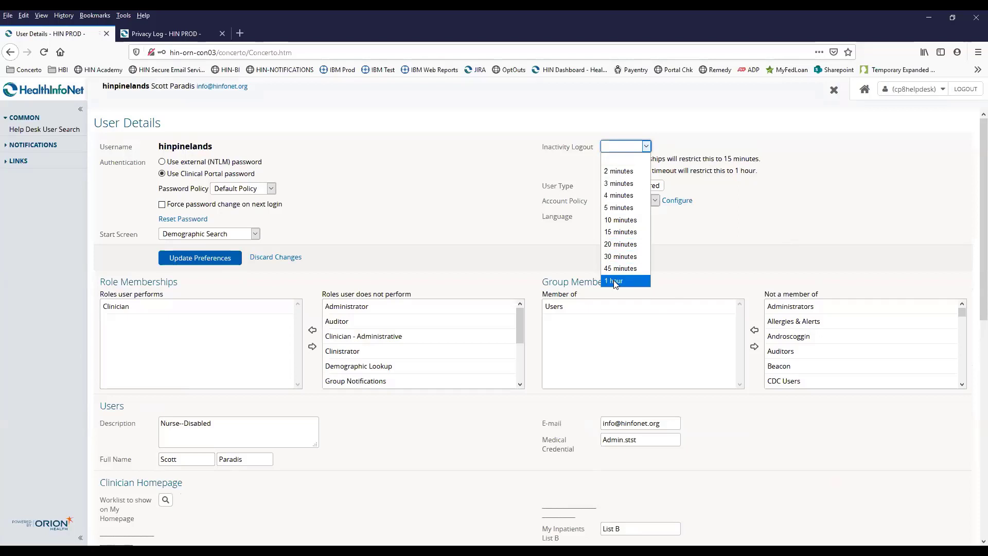
pyautogui.click(765, 234)
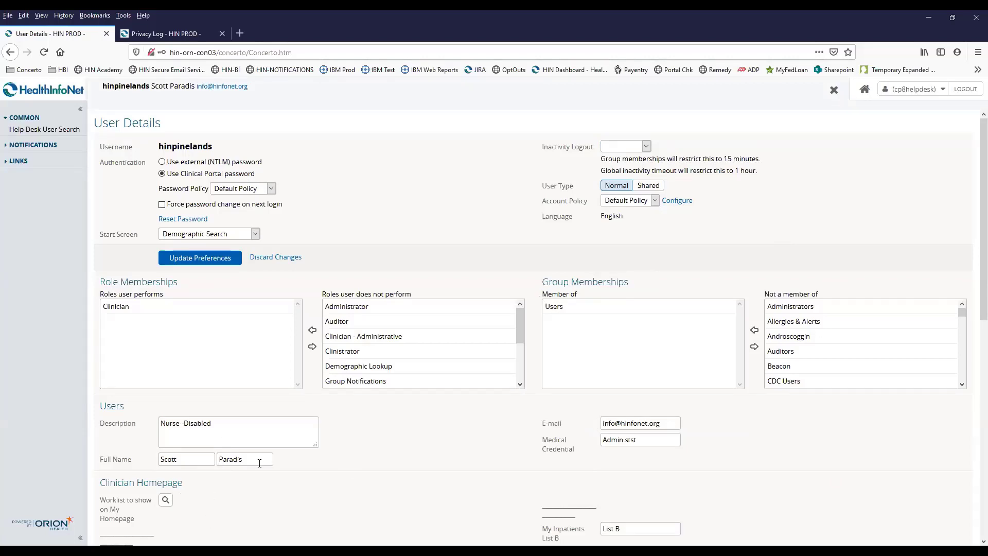
# Step: Change the user's last name to the placeholder "Last Name" and update the preferences
pyautogui.moveTo(259, 463); pyautogui.dragTo(217, 466)
pyautogui.write('Last Name')
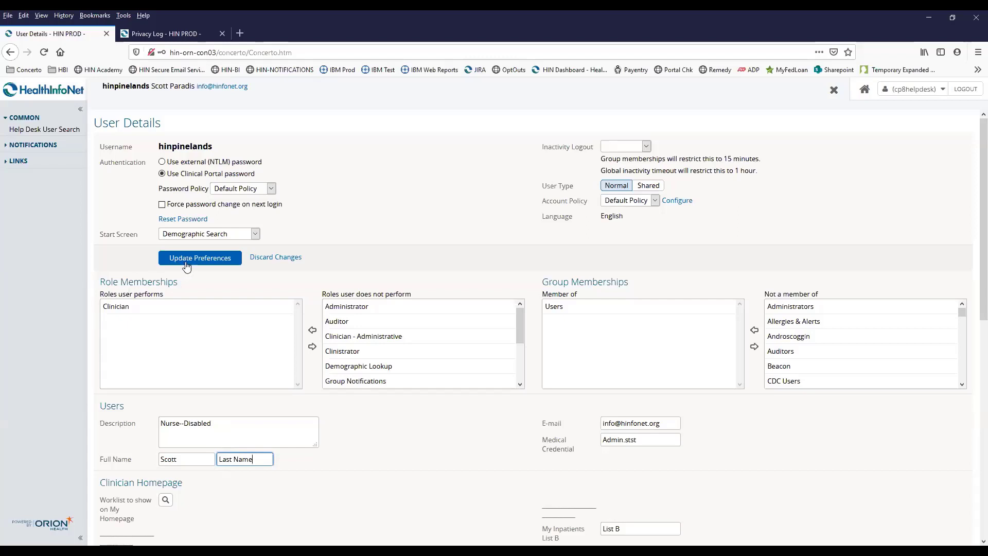
pyautogui.click(187, 265)
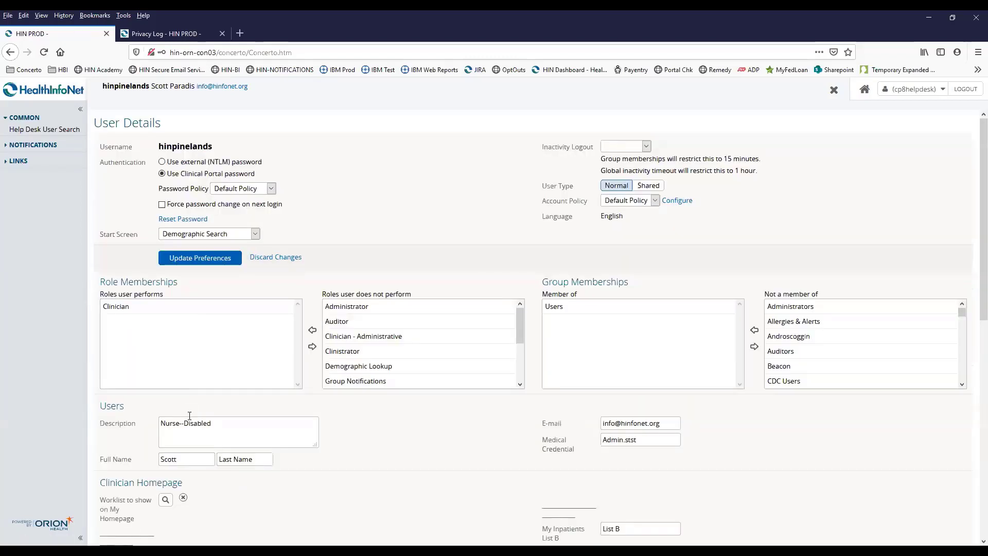
# Step: Restore the user's original last name in the full name fields and update the preferences
pyautogui.moveTo(253, 460); pyautogui.dragTo(196, 448)
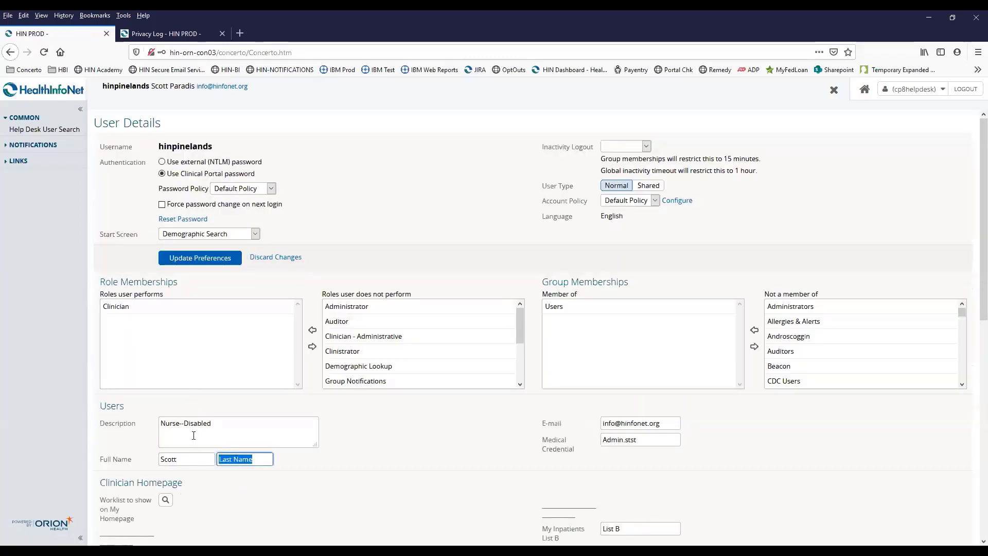
pyautogui.write('Paradis')
pyautogui.click(189, 257)
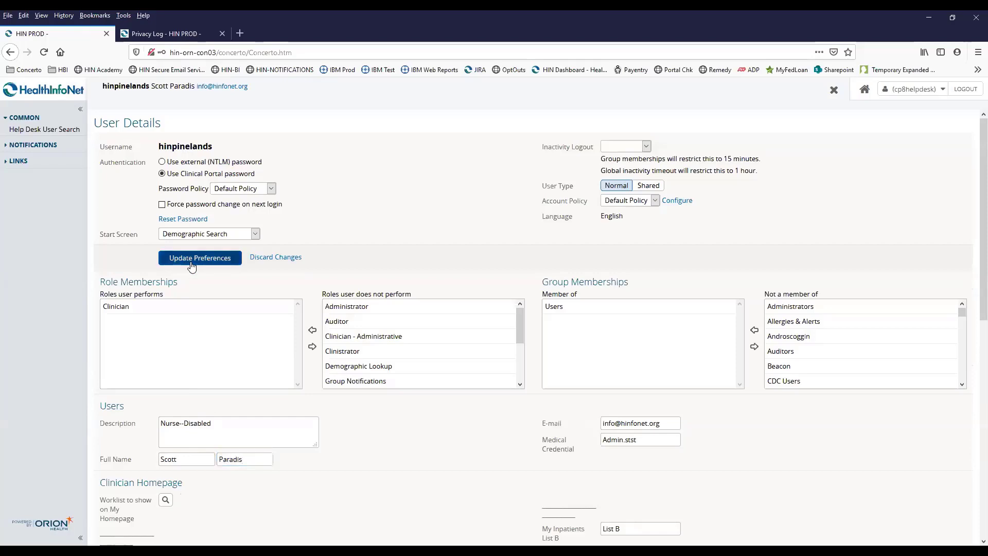
# Step: Examine the clinician homepage settings further down the user's details and the Medical Credential value
pyautogui.scroll(-3, 272, 465)
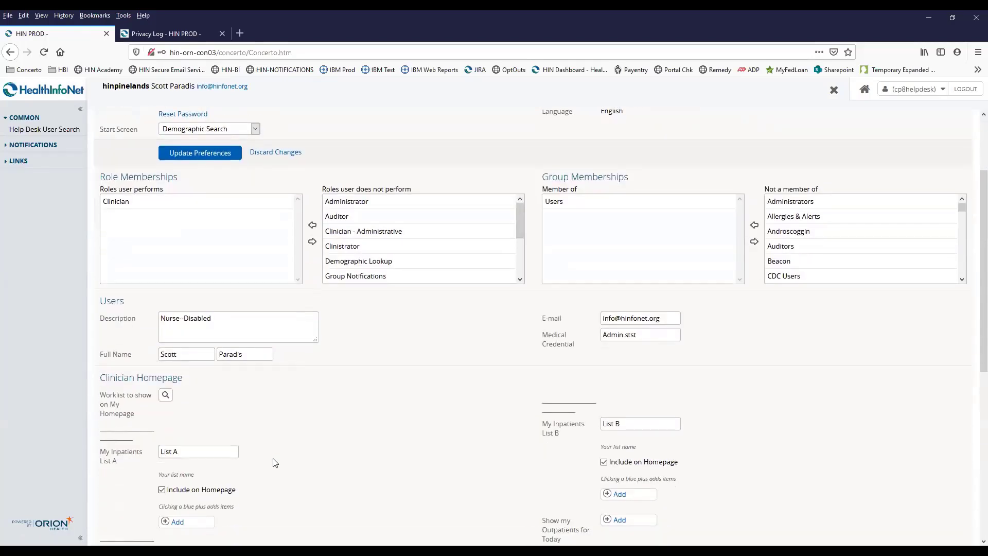
pyautogui.scroll(-3, 273, 463)
pyautogui.scroll(6, 275, 461)
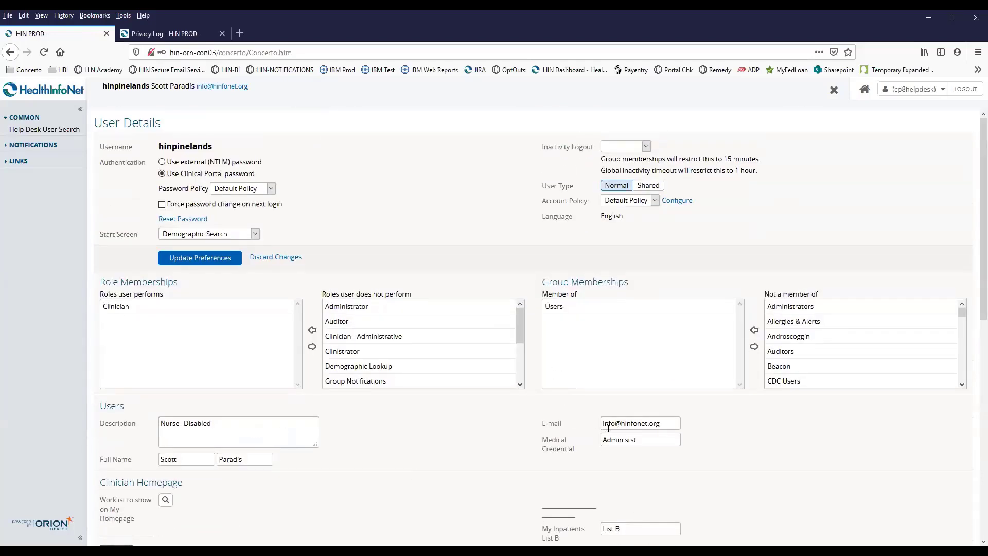
pyautogui.moveTo(609, 422)
pyautogui.mouseDown()
pyautogui.moveTo(644, 423)
pyautogui.moveTo(640, 441)
pyautogui.moveTo(601, 440)
pyautogui.mouseUp()
pyautogui.click(682, 504)
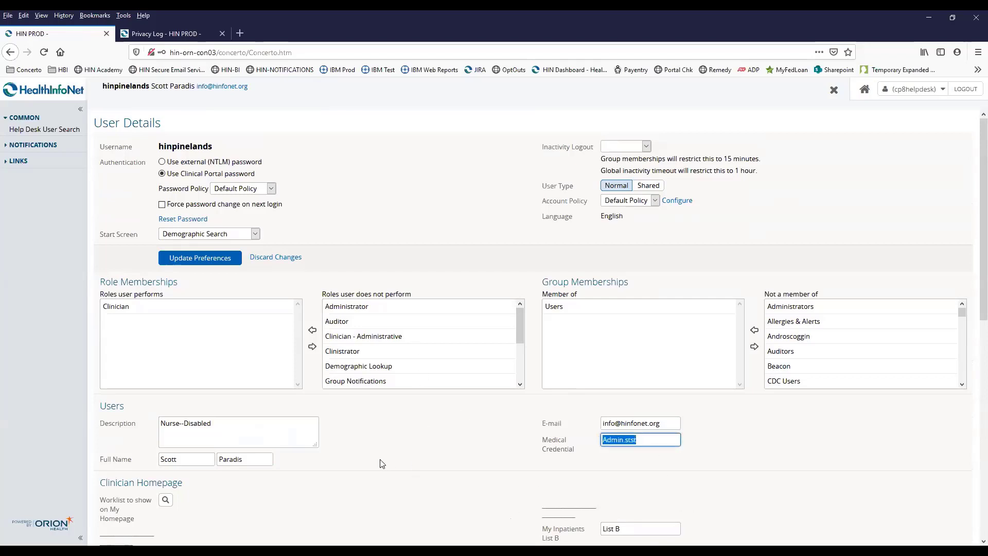
pyautogui.click(385, 485)
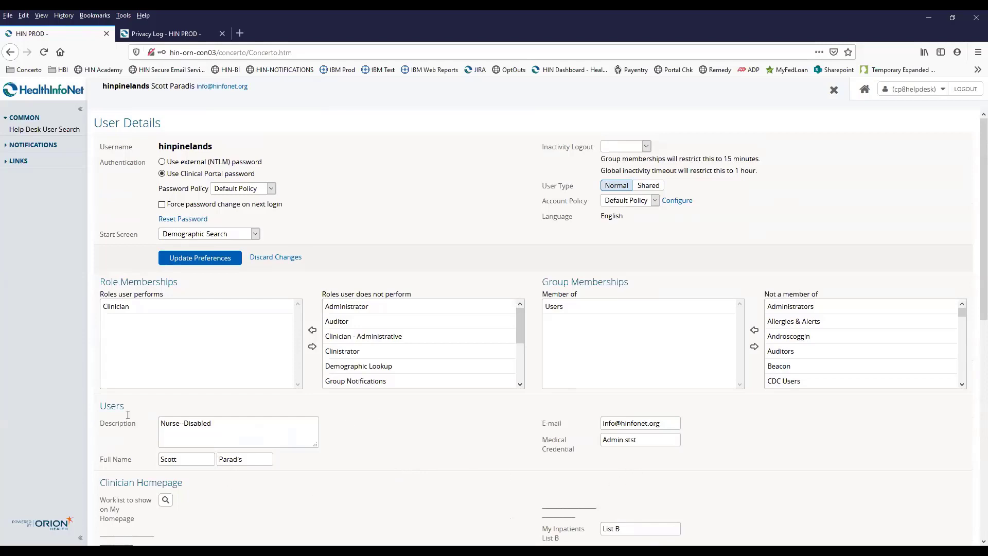
pyautogui.tripleClick(216, 422)
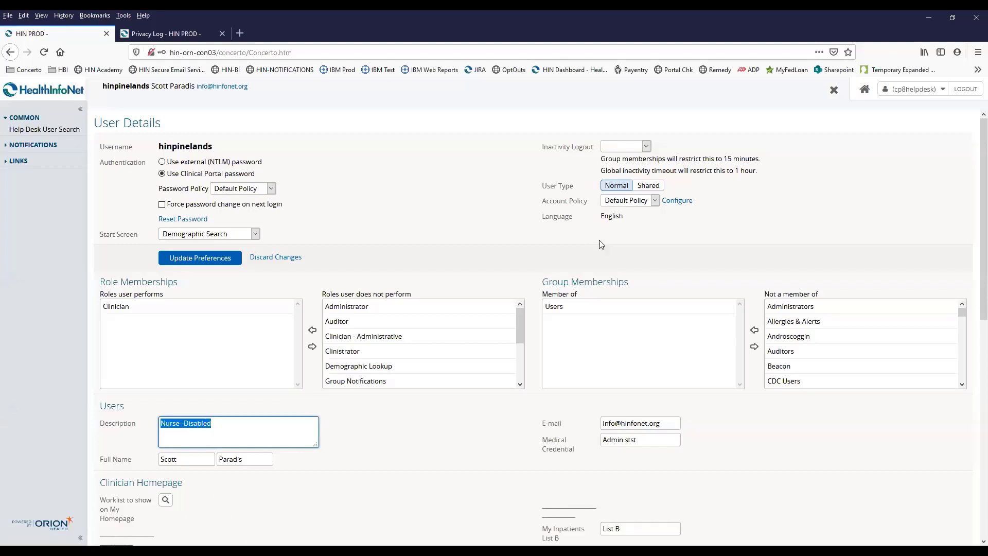
pyautogui.click(610, 259)
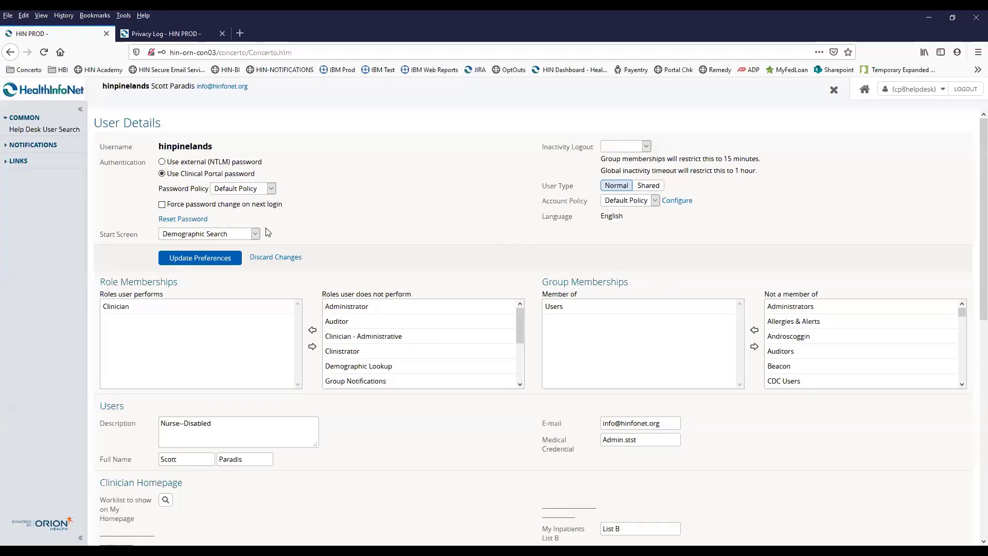
# Step: Reset the user's password by entering and confirming a new password, and dismiss the browser's offer to save it
pyautogui.click(187, 224)
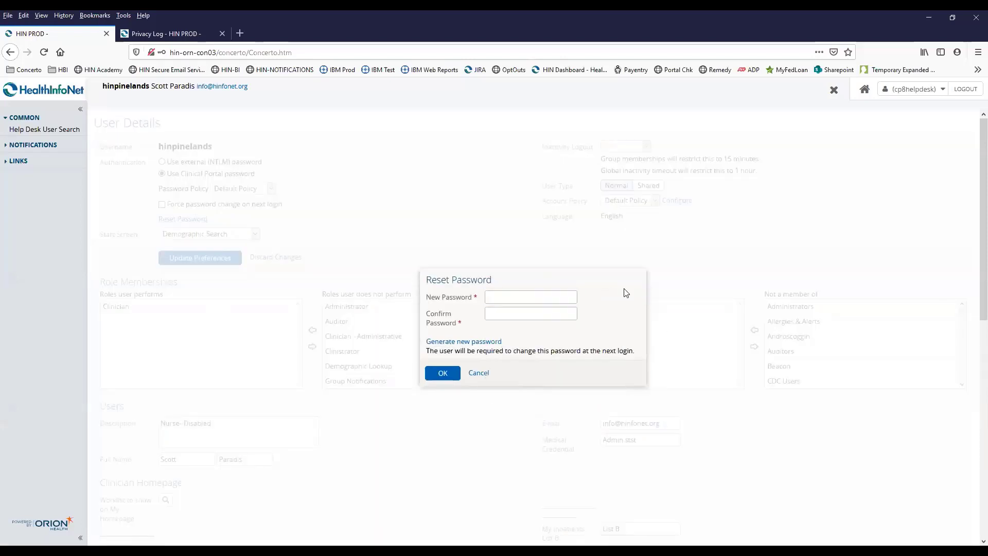
pyautogui.click(494, 295)
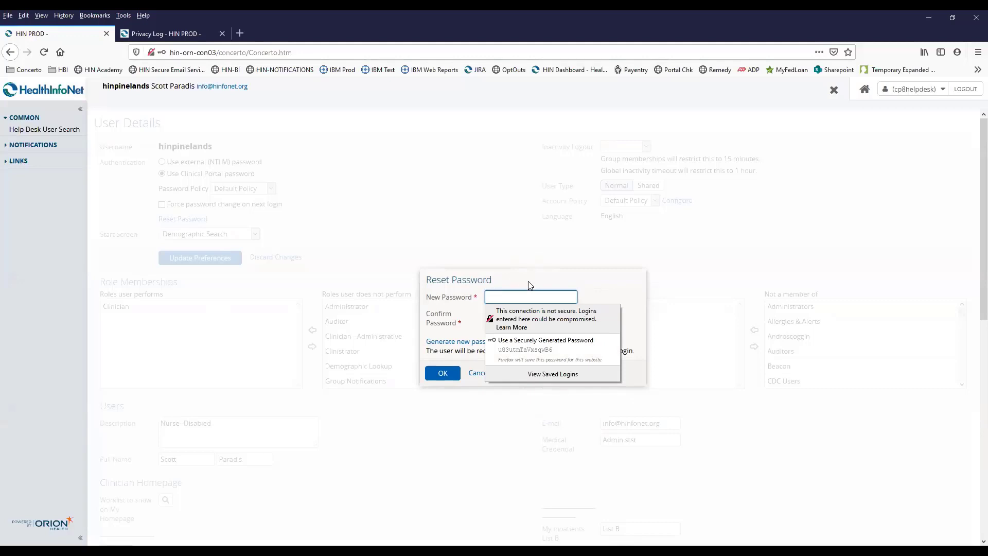
pyautogui.write('*********')
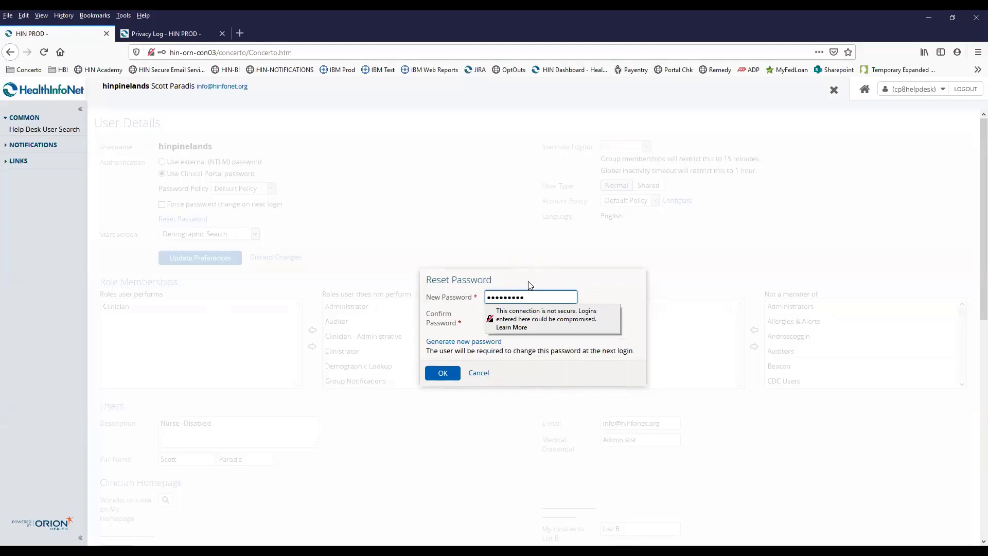
pyautogui.write('*')
pyautogui.press('Tab')
pyautogui.write('*')
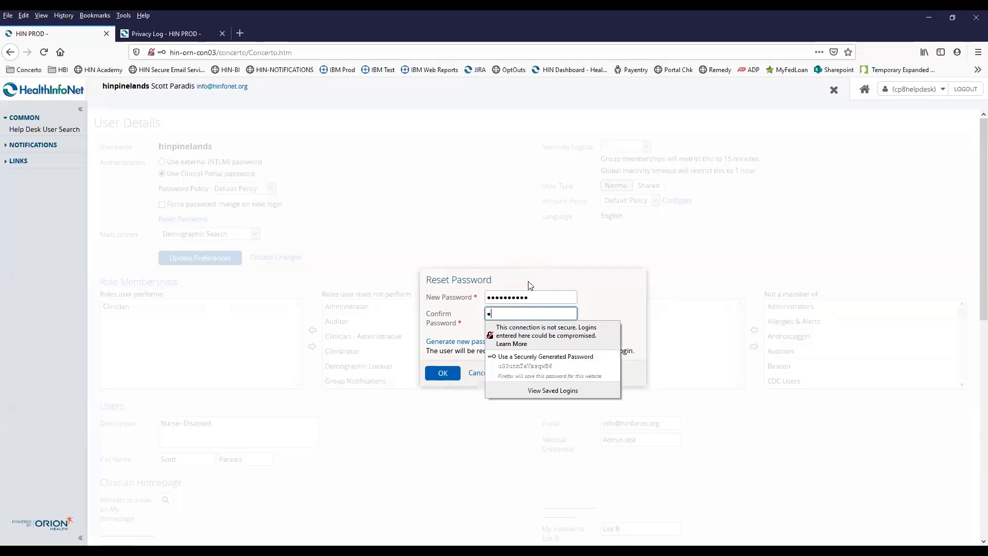
pyautogui.write('******')
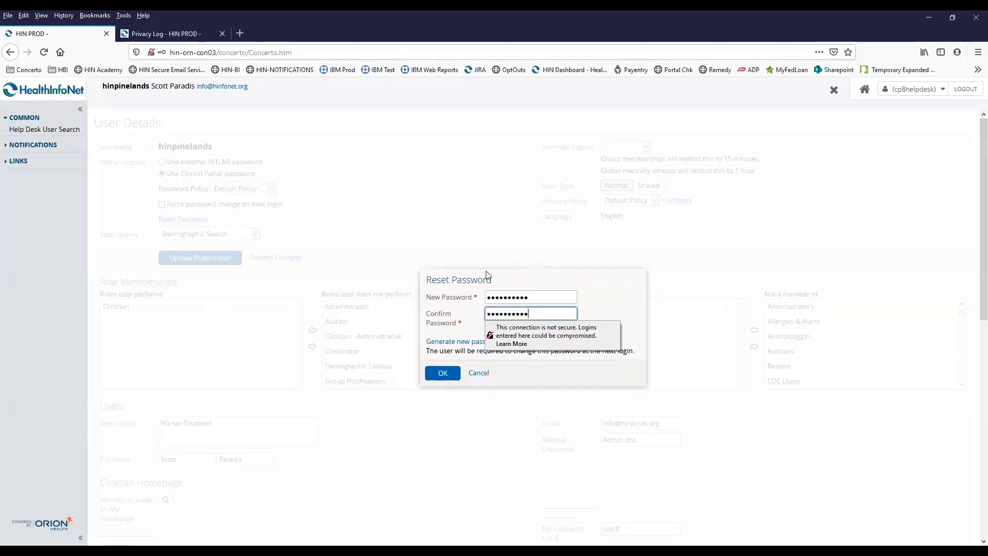
pyautogui.click(444, 374)
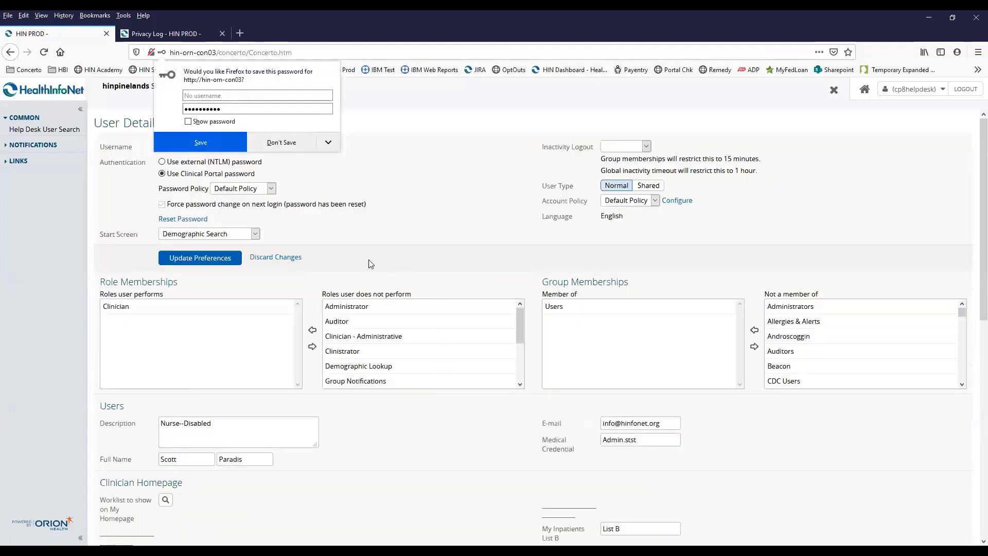
pyautogui.click(404, 193)
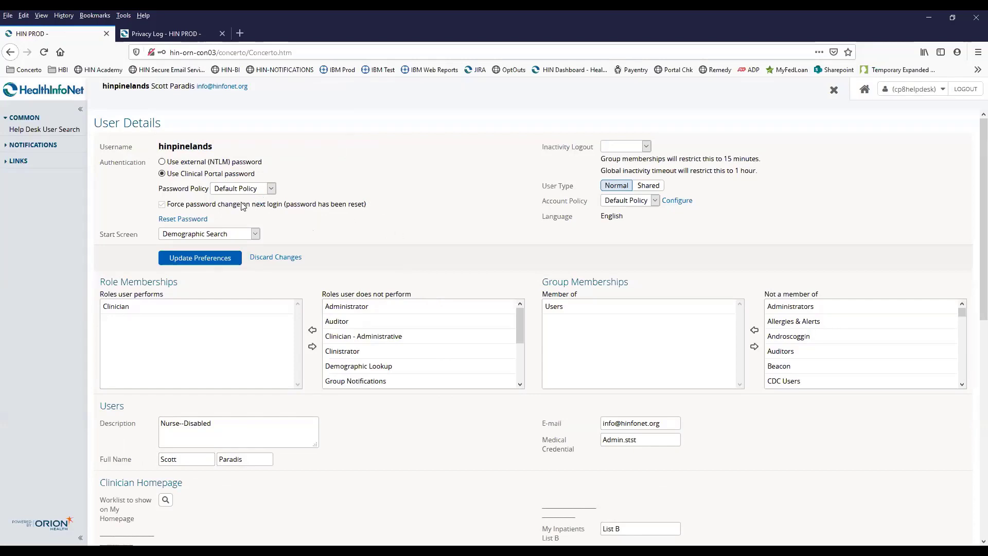
# Step: Reset the user's password again using a generated new password and confirm the reset
pyautogui.click(190, 219)
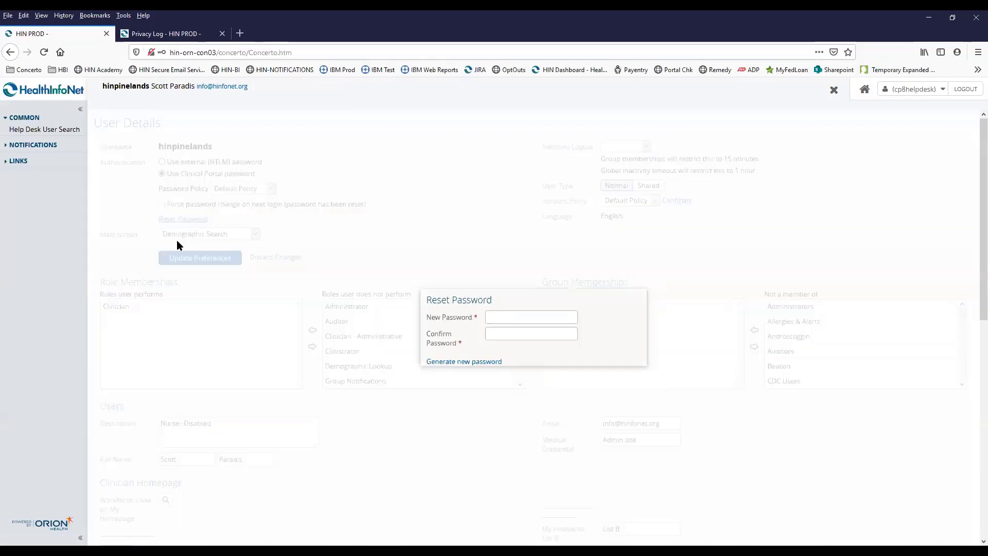
pyautogui.click(480, 457)
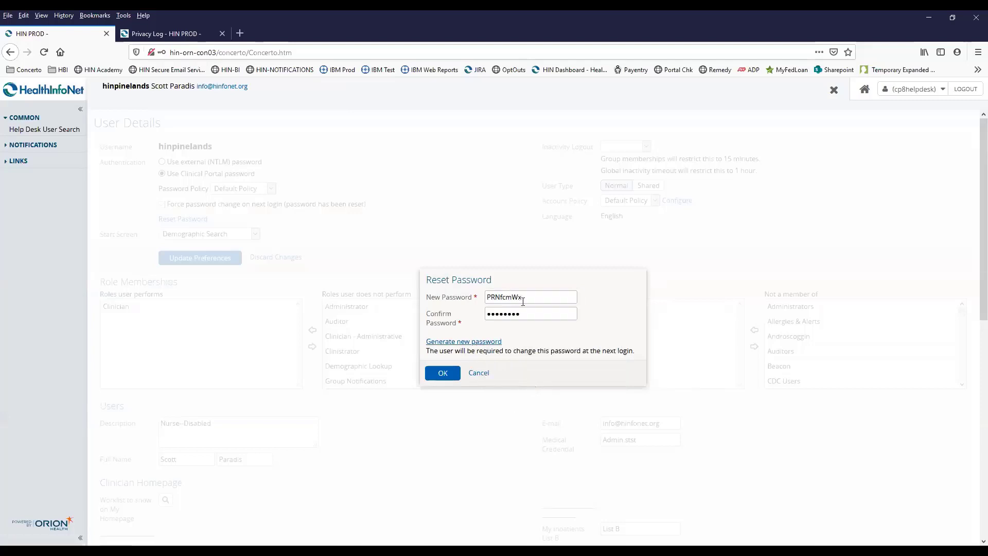
pyautogui.click(444, 374)
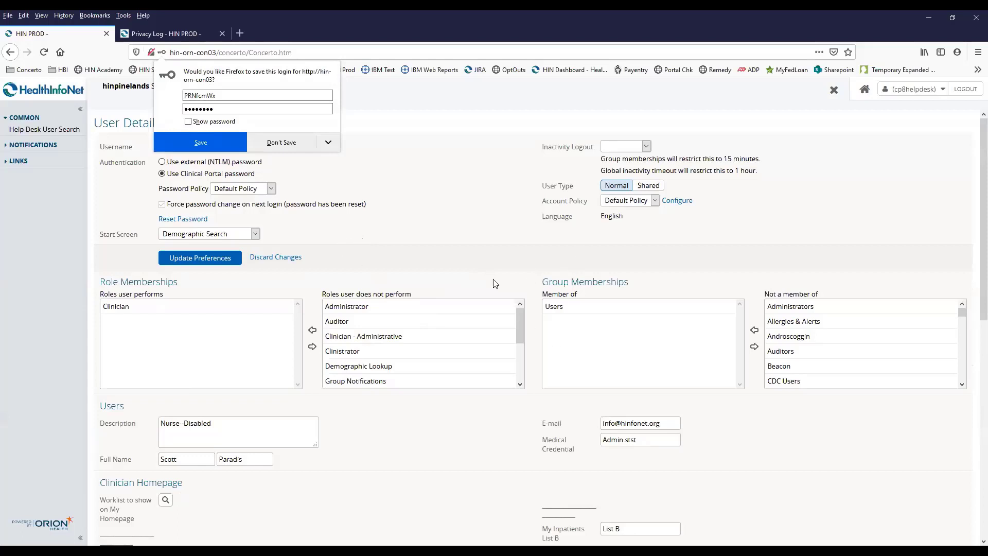
# Step: Choose Demographic Search as the user's start screen and update the preferences
pyautogui.click(215, 234)
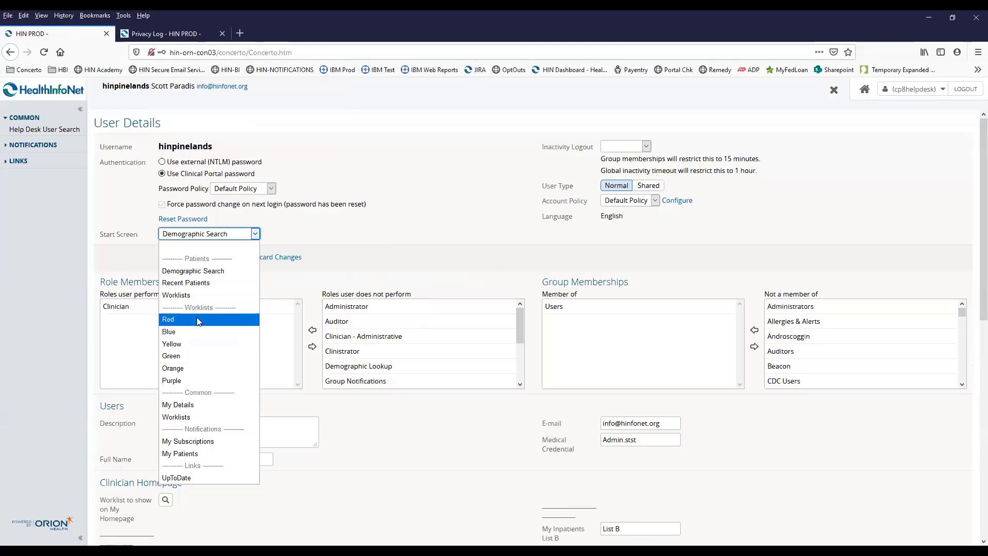
pyautogui.click(197, 271)
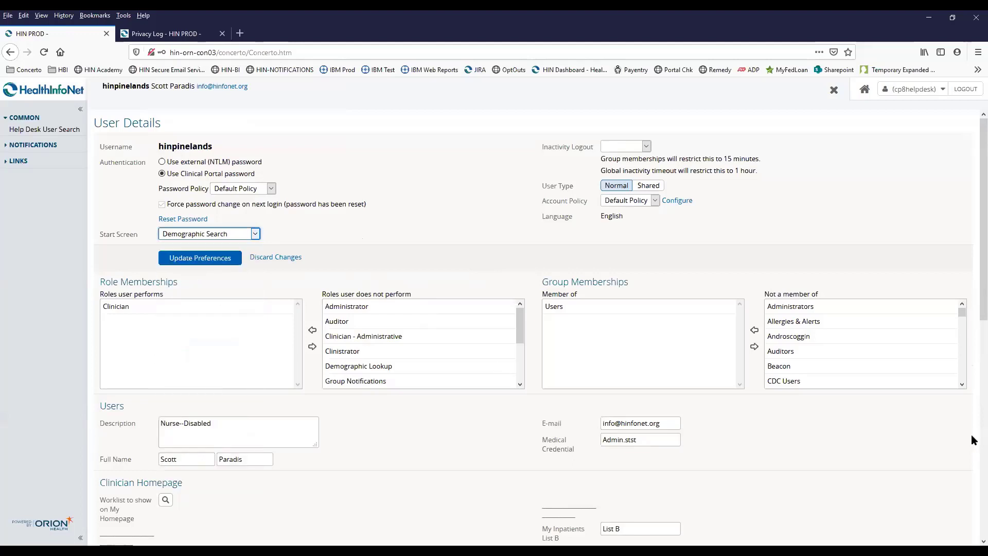
pyautogui.click(202, 252)
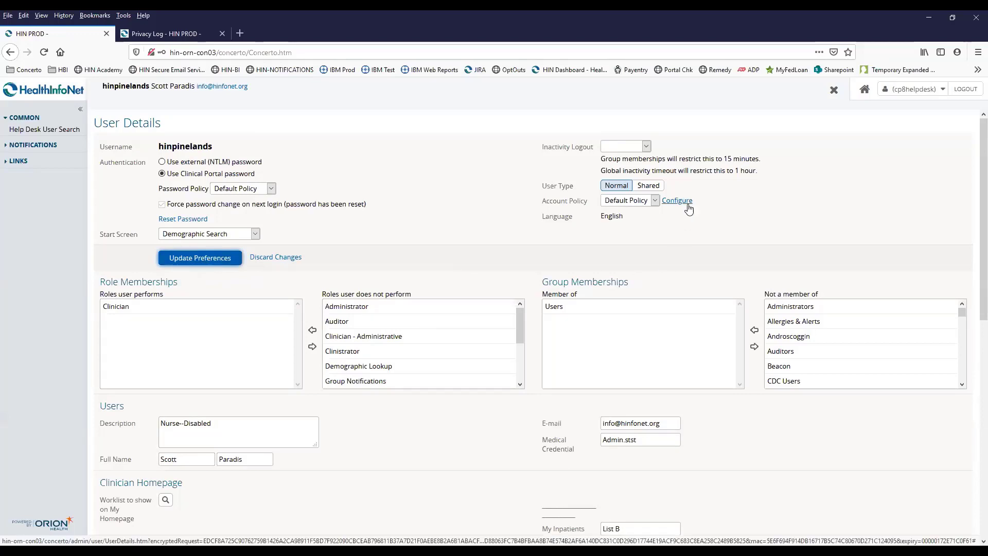
# Step: Expand the Links section to show its entries
pyautogui.click(20, 161)
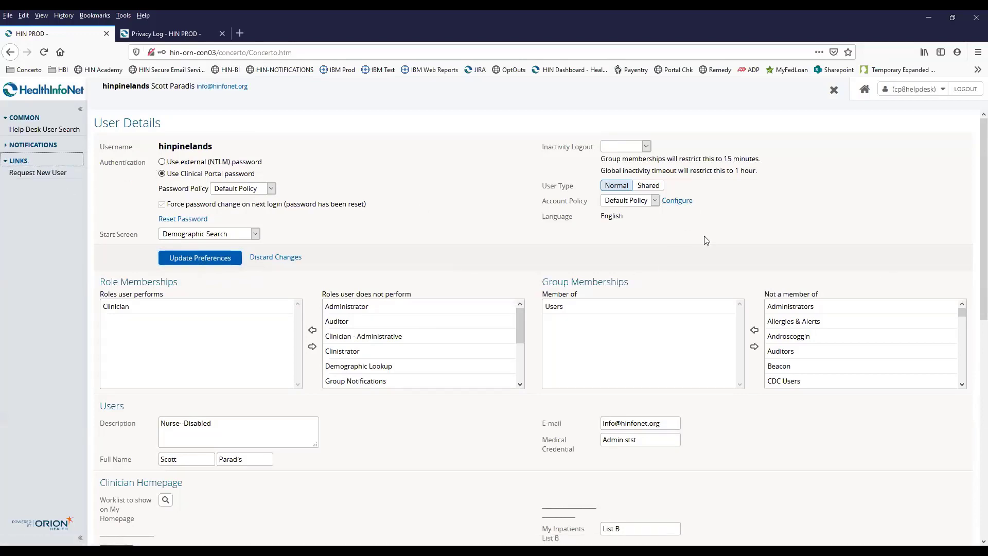
# Step: Mark the user's account as disabled in the account policy configuration and confirm
pyautogui.click(675, 201)
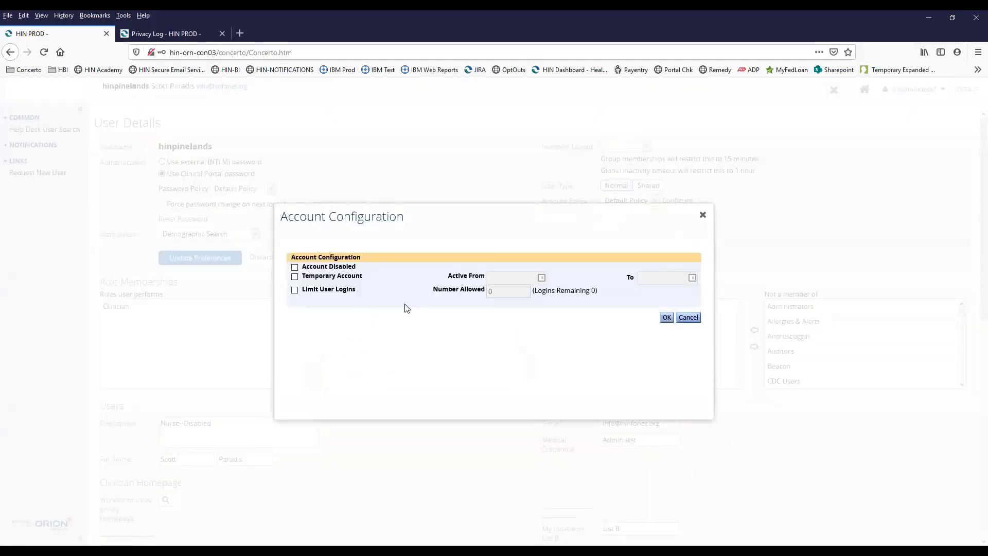
pyautogui.click(294, 267)
pyautogui.click(665, 318)
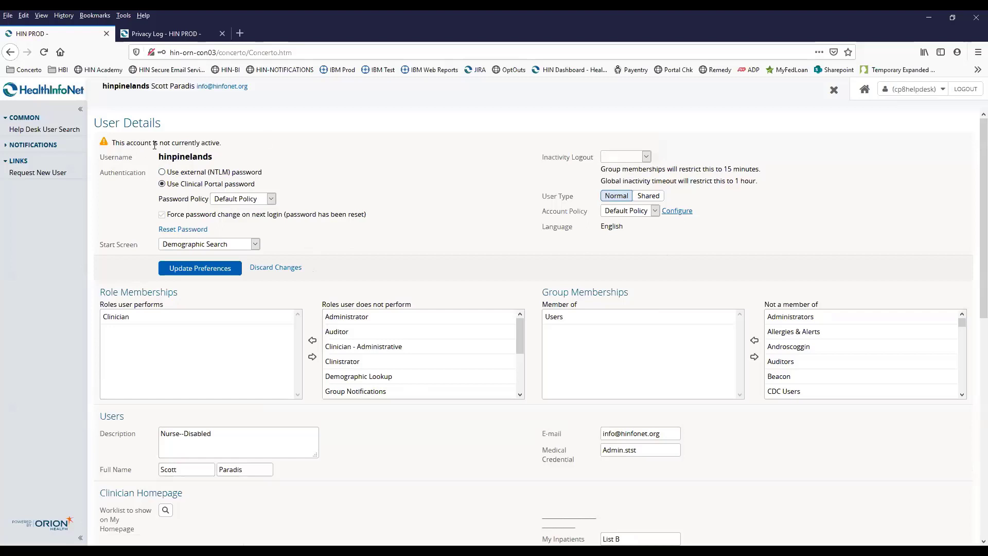
# Step: Re-enable the user's account by clearing Account Disabled in the account configuration and confirm
pyautogui.click(686, 211)
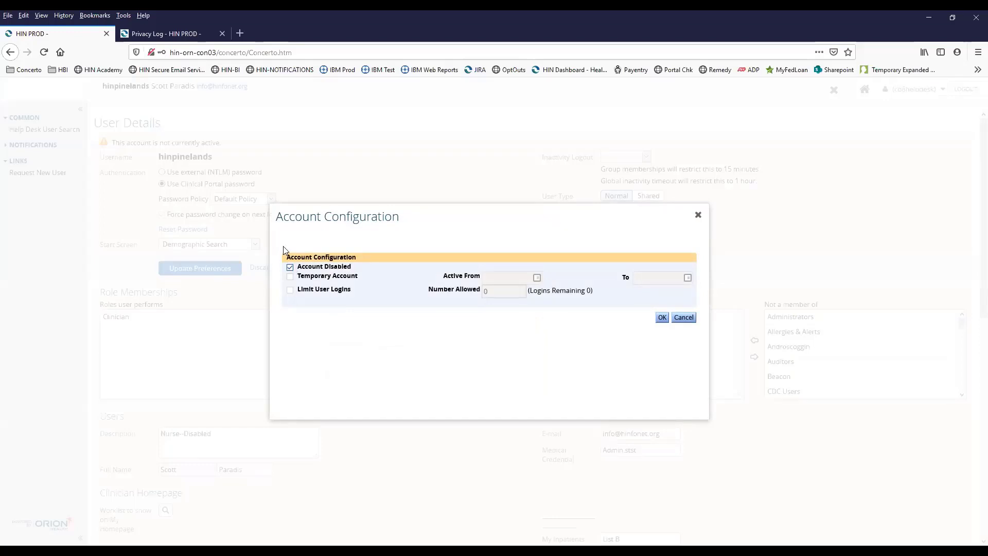
pyautogui.click(698, 215)
pyautogui.click(685, 214)
pyautogui.click(290, 267)
pyautogui.click(661, 319)
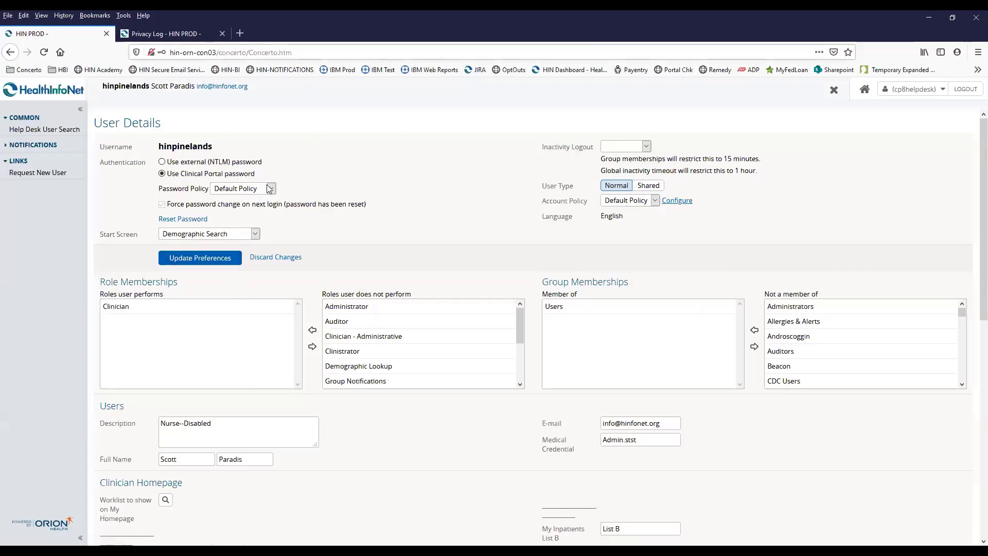
# Step: Try the Temporary Account and Limit User Logins options in the account configuration, switch both off again, and confirm
pyautogui.click(675, 201)
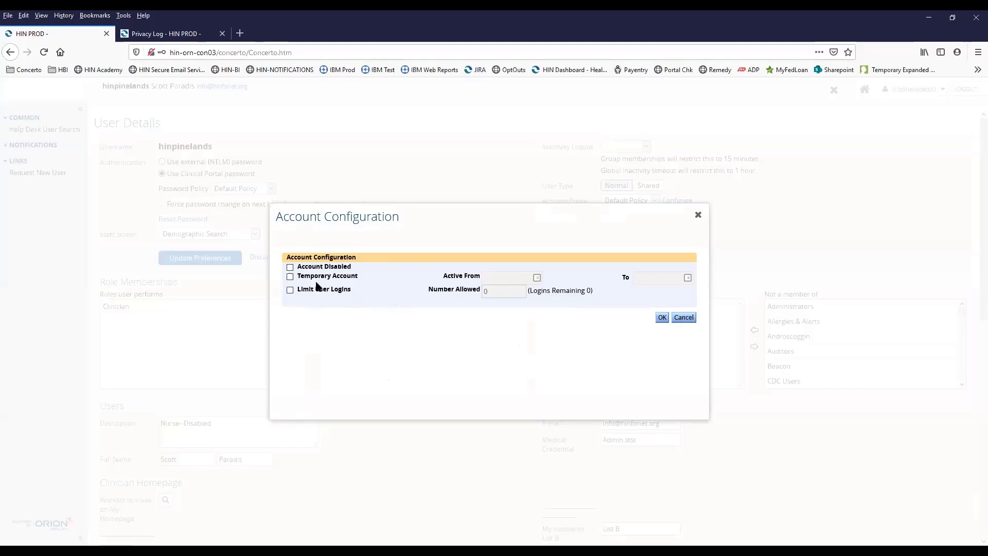
pyautogui.click(290, 278)
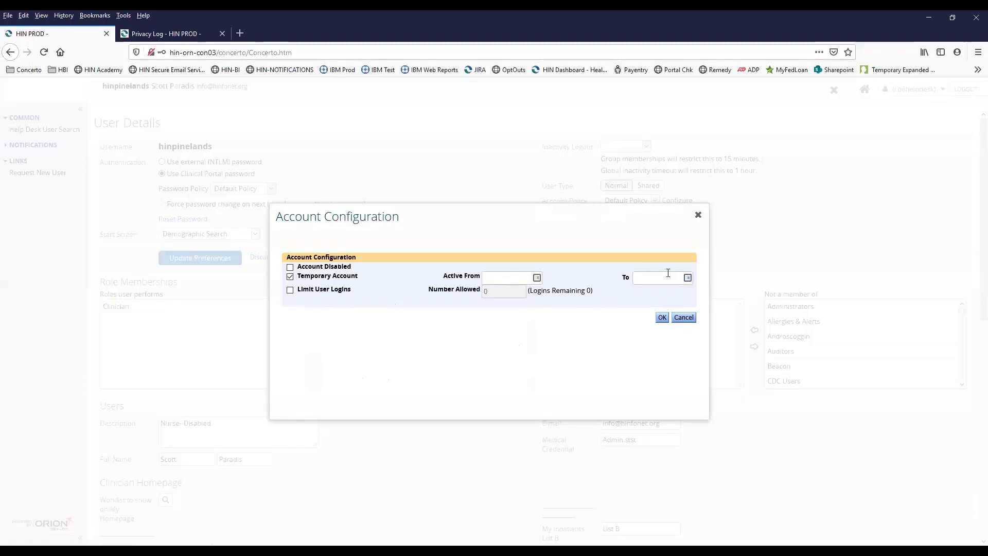
pyautogui.click(289, 278)
pyautogui.click(292, 290)
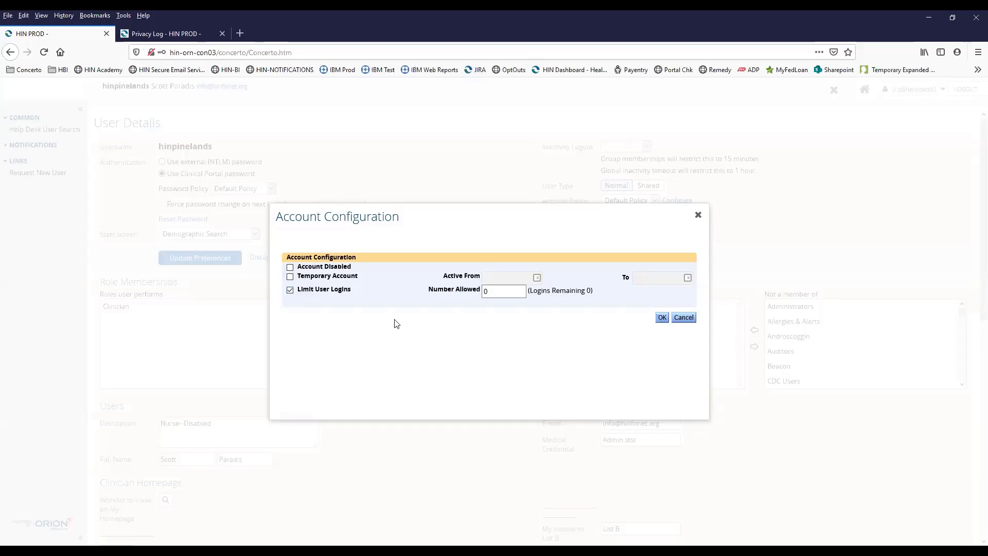
pyautogui.click(290, 289)
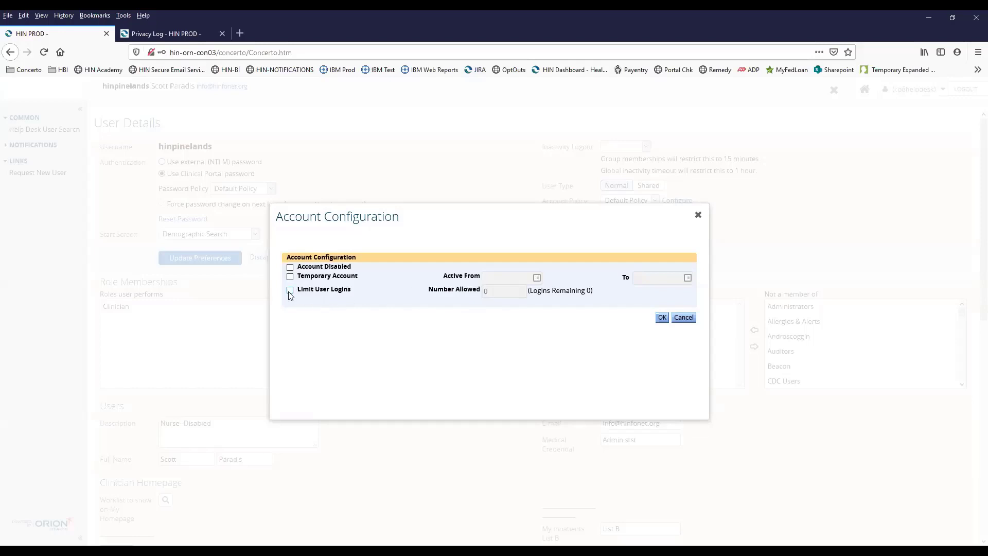
pyautogui.click(662, 317)
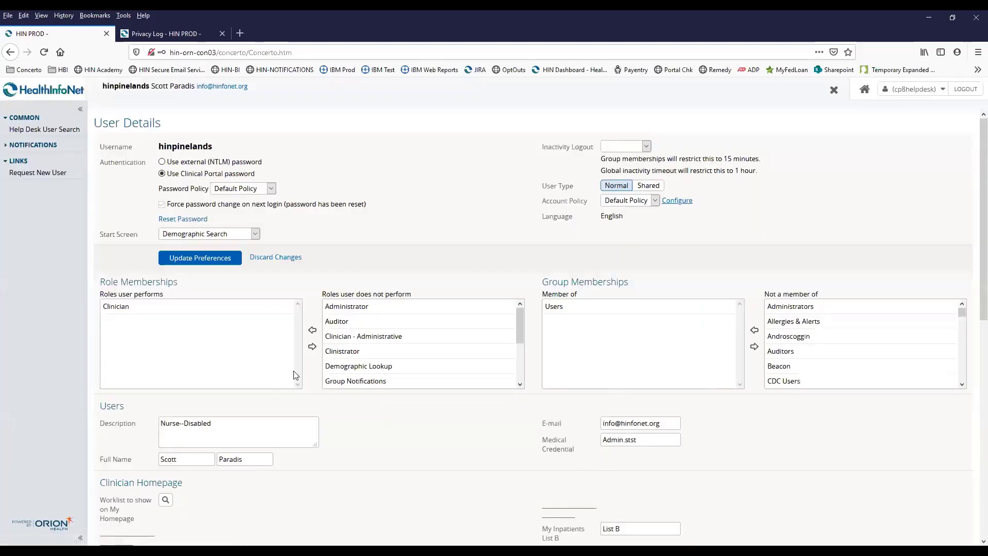
# Step: Open the Request New User link and return to the user's details
pyautogui.scroll(-2, 392, 403)
pyautogui.scroll(2, 392, 403)
pyautogui.click(20, 177)
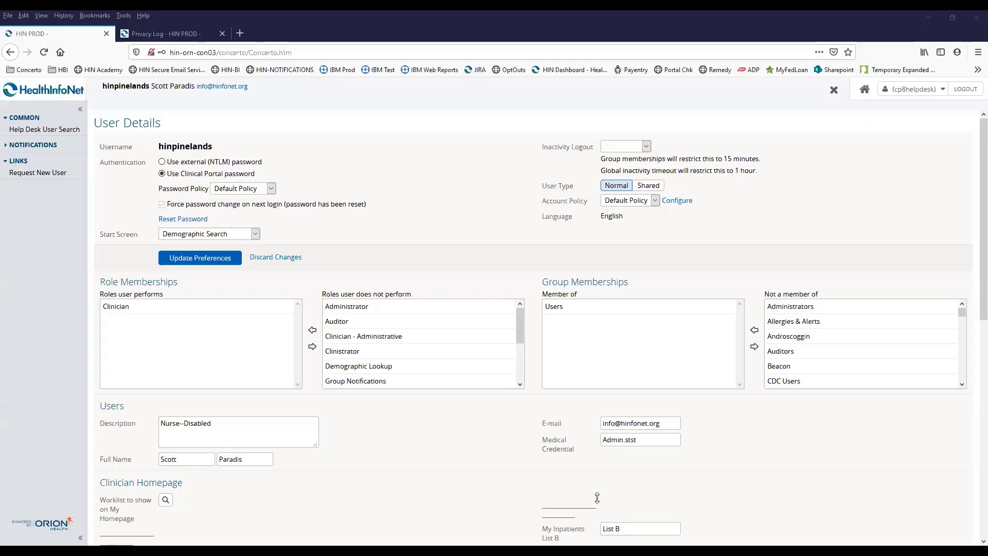
pyautogui.click(808, 205)
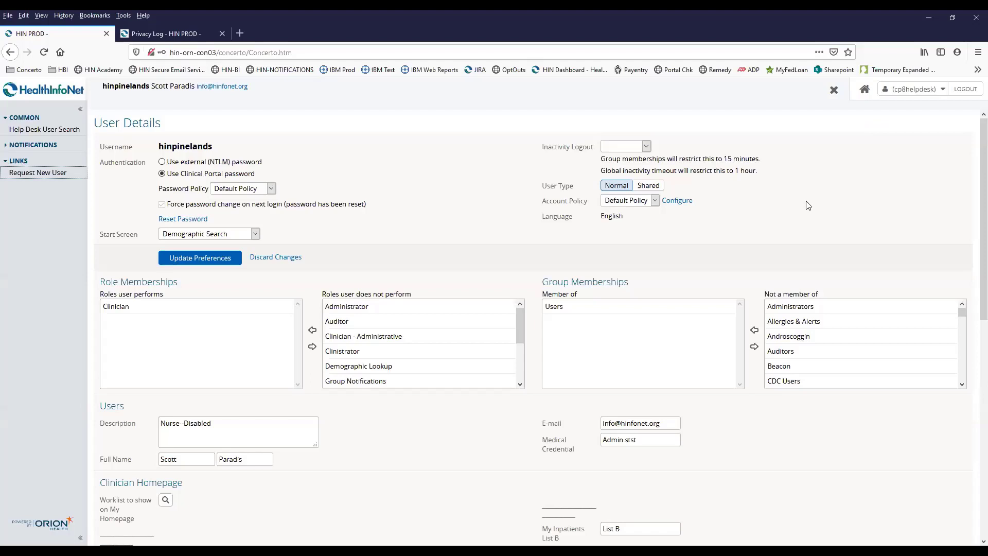
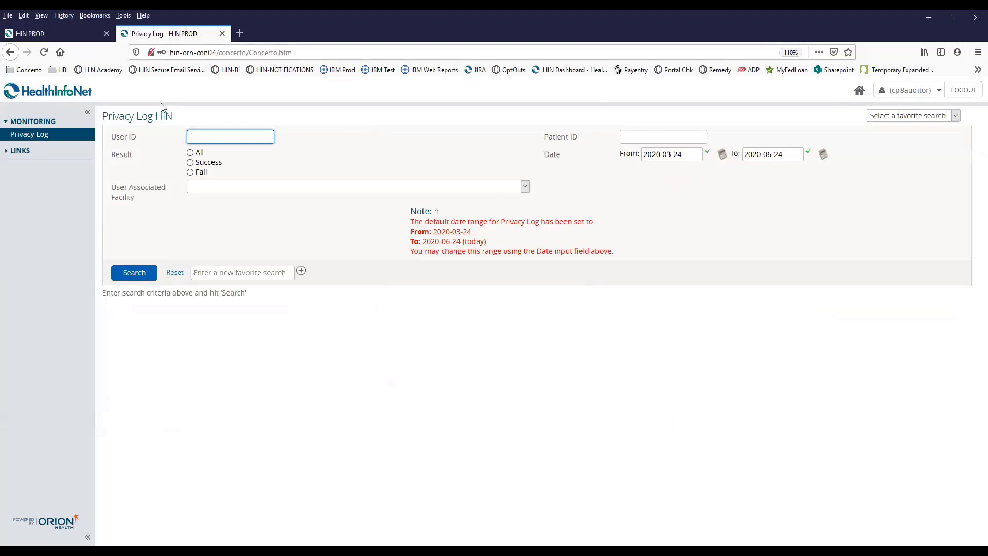
# Step: Set the Privacy Log search's date range to run from 2019-04-10 to 2019-04-10
pyautogui.click(662, 158)
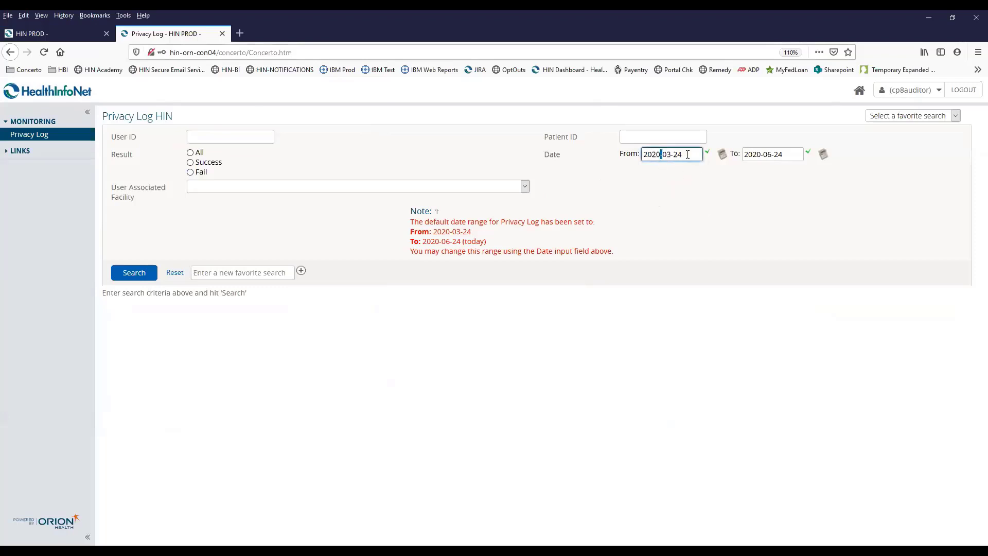
pyautogui.moveTo(687, 154); pyautogui.dragTo(603, 145)
pyautogui.write('2')
pyautogui.write('010')
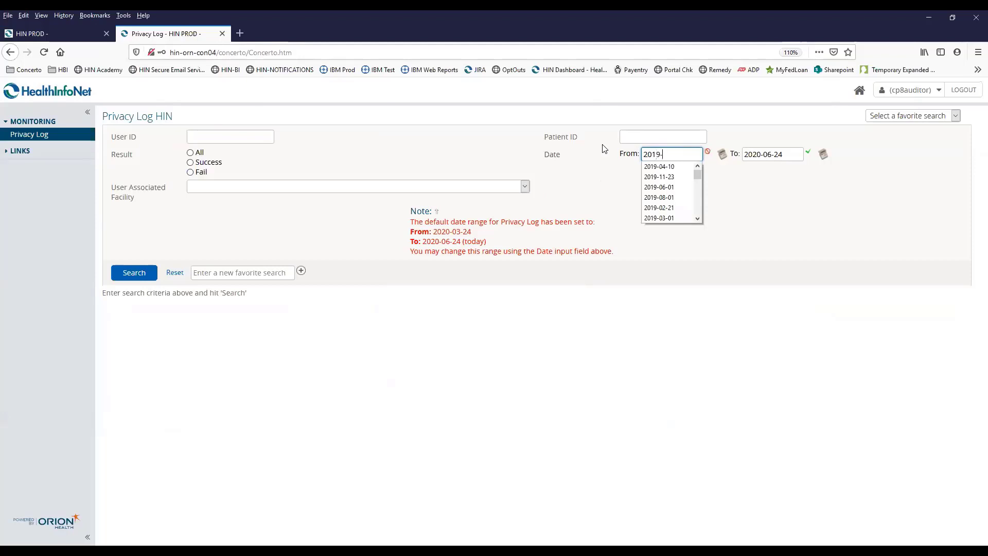
pyautogui.click(668, 166)
pyautogui.press('Tab')
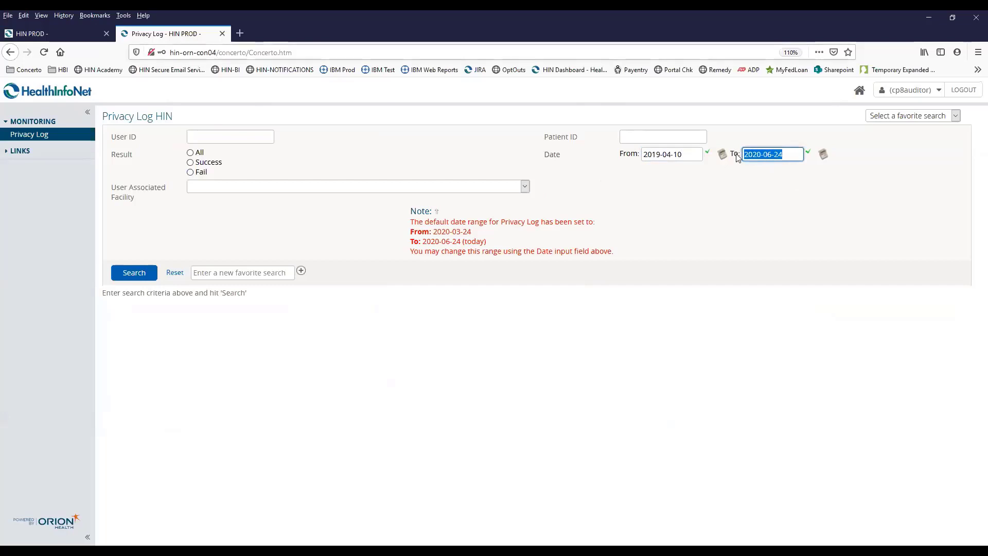
pyautogui.write('2019')
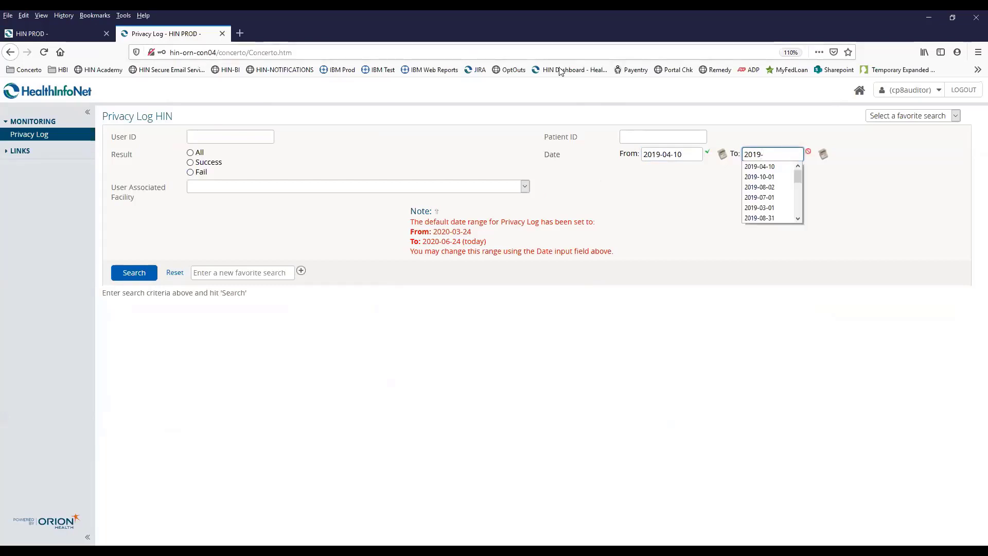
pyautogui.write('-04-')
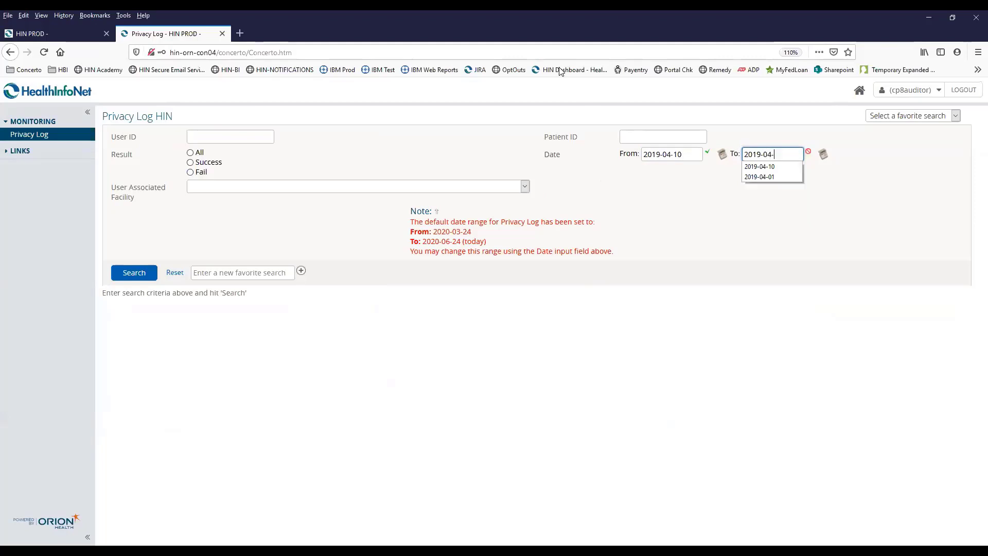
pyautogui.write('10')
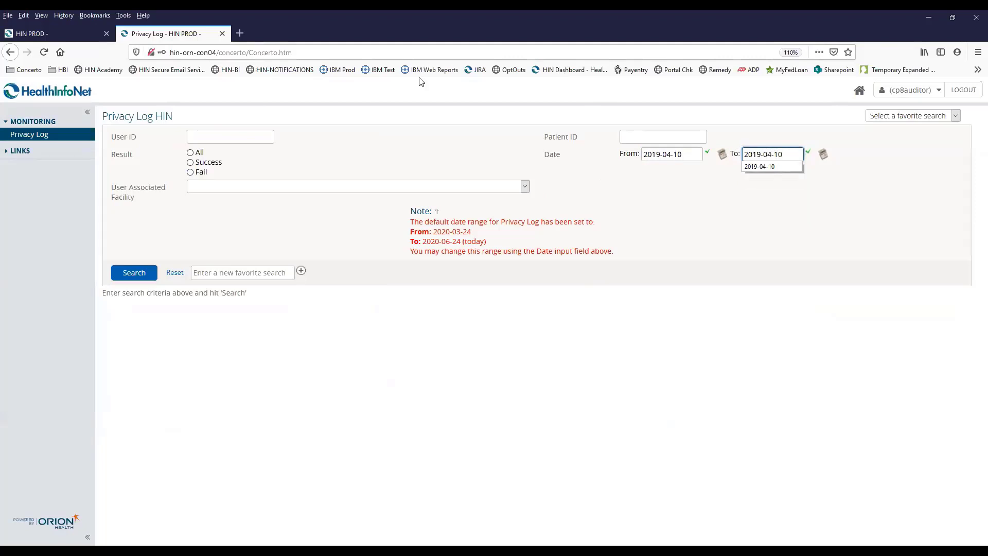
pyautogui.click(619, 217)
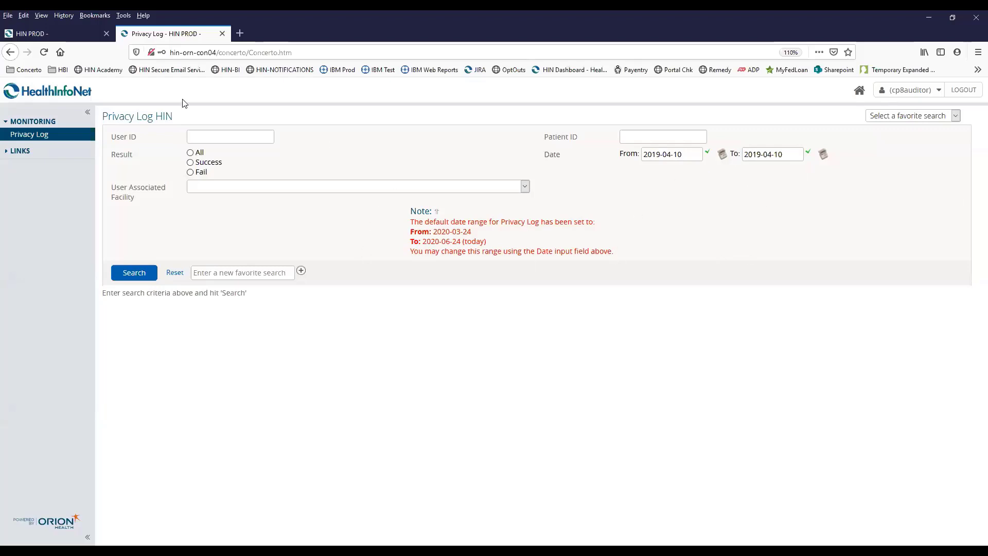
# Step: Search the Privacy Log for entries by user ID cp8clinical within the chosen date range
pyautogui.click(206, 139)
pyautogui.write('cp8')
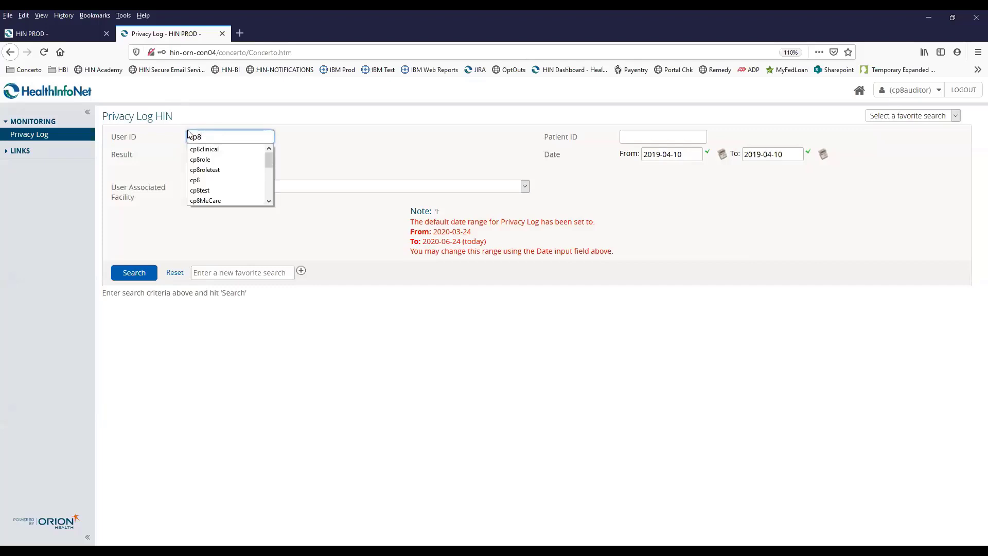
pyautogui.click(213, 151)
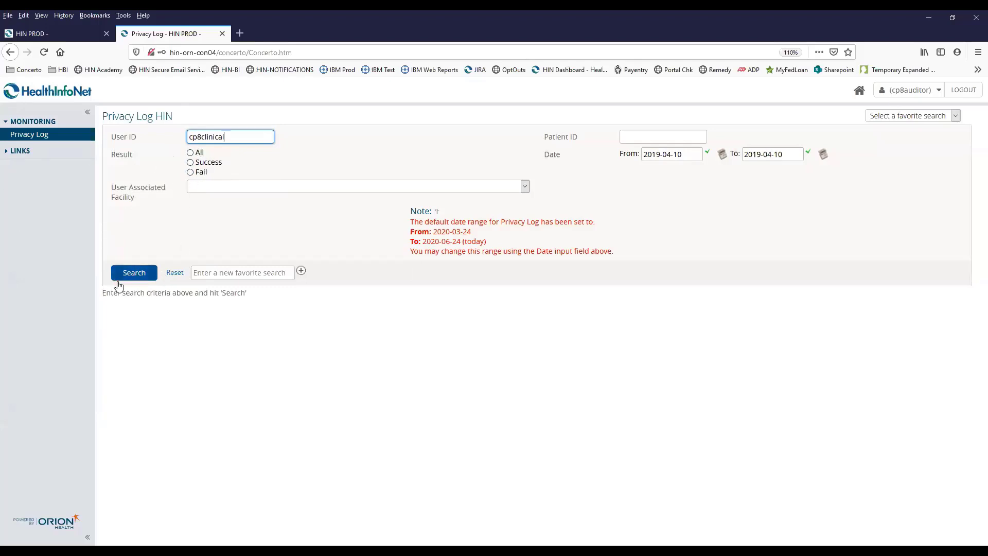
pyautogui.click(320, 156)
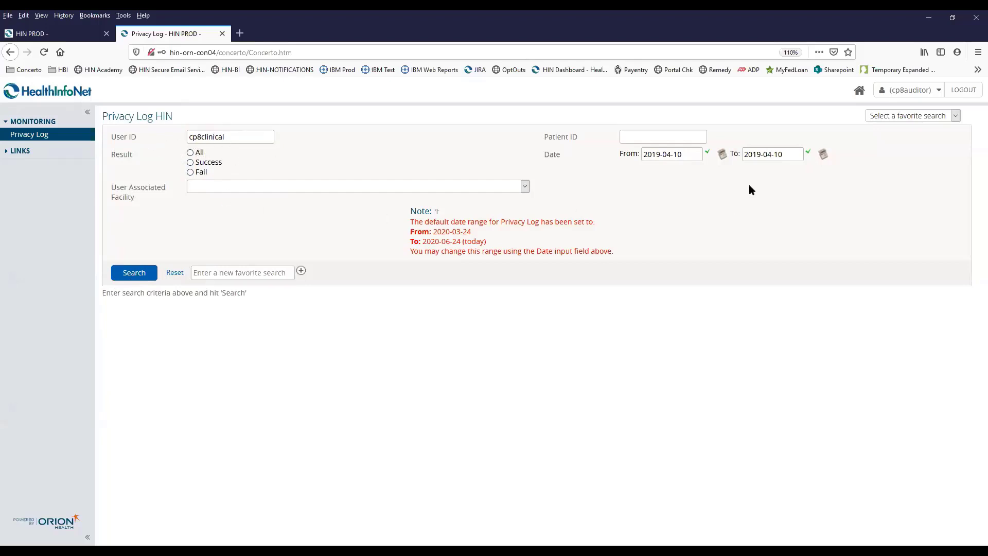
pyautogui.click(131, 272)
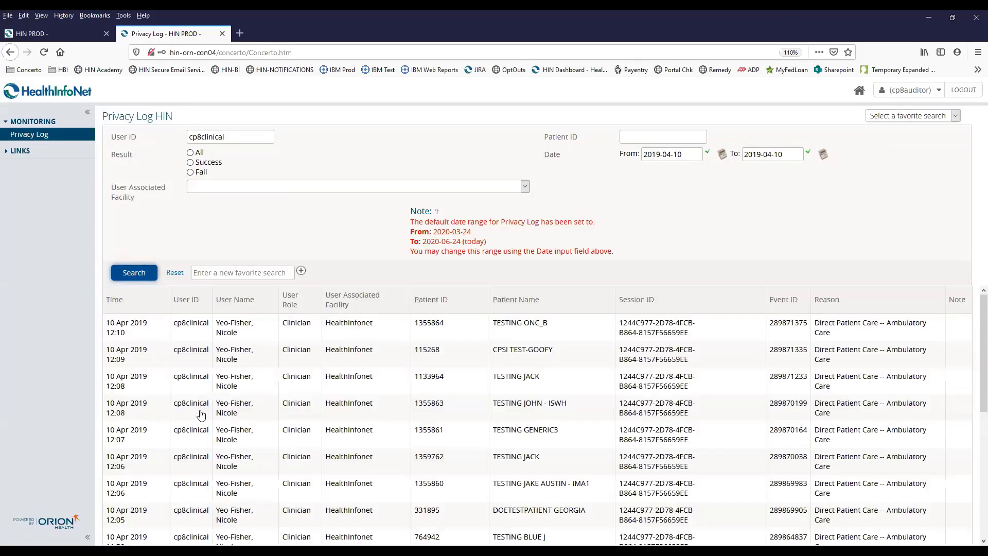
# Step: Review the user's Privacy Log entries, including access times, patients, session details and access reasons
pyautogui.click(304, 362)
pyautogui.scroll(-5, 304, 362)
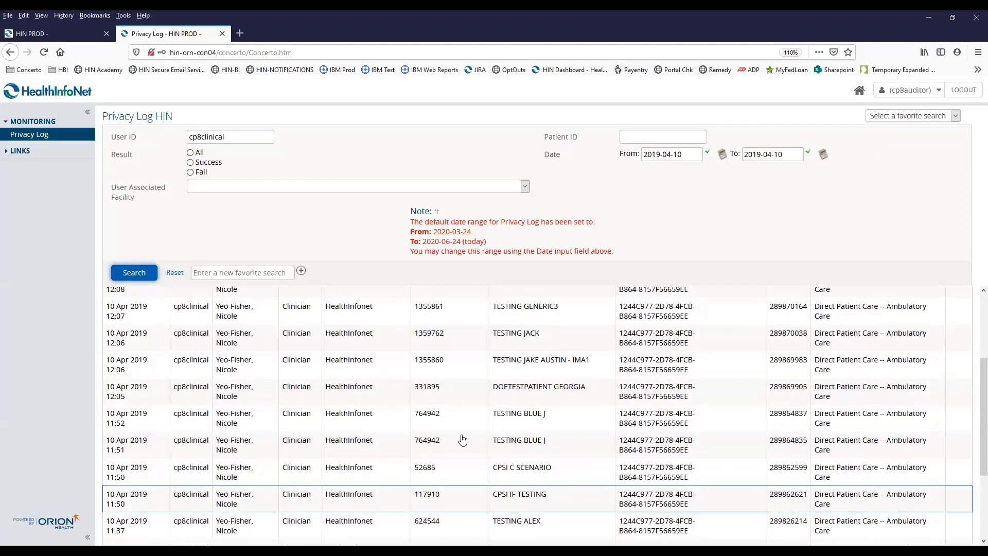
pyautogui.scroll(5, 463, 436)
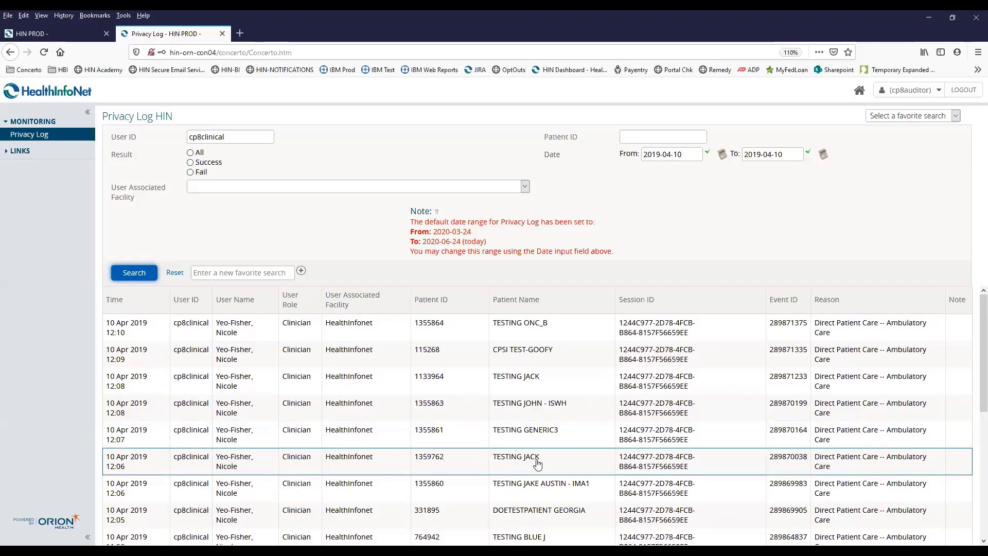
pyautogui.scroll(-3, 554, 476)
pyautogui.scroll(3, 551, 469)
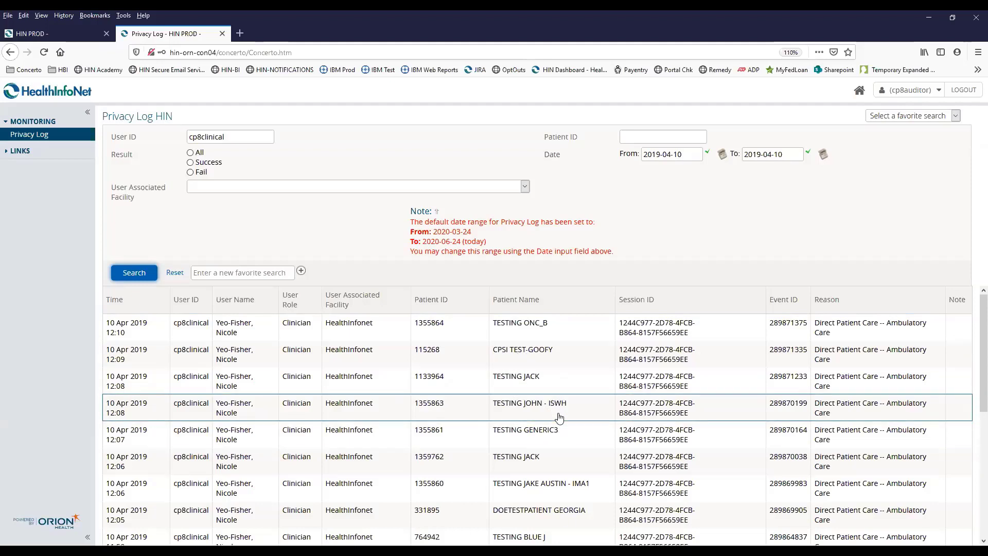
pyautogui.click(523, 362)
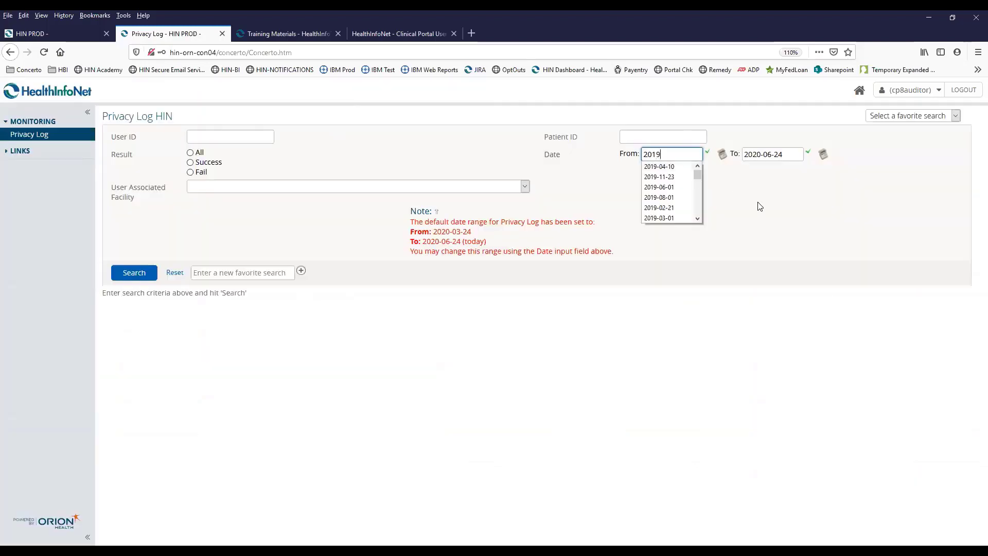
# Step: Set both the From and To dates of the new Privacy Log search to 2019-04-10
pyautogui.press('Down')
pyautogui.press('Return')
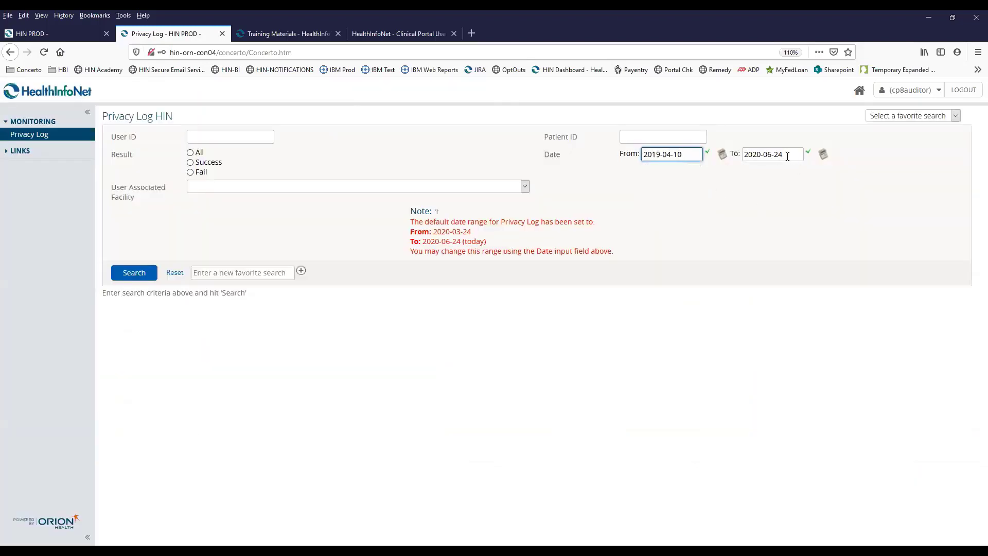
pyautogui.moveTo(787, 156); pyautogui.dragTo(737, 148)
pyautogui.write('2019')
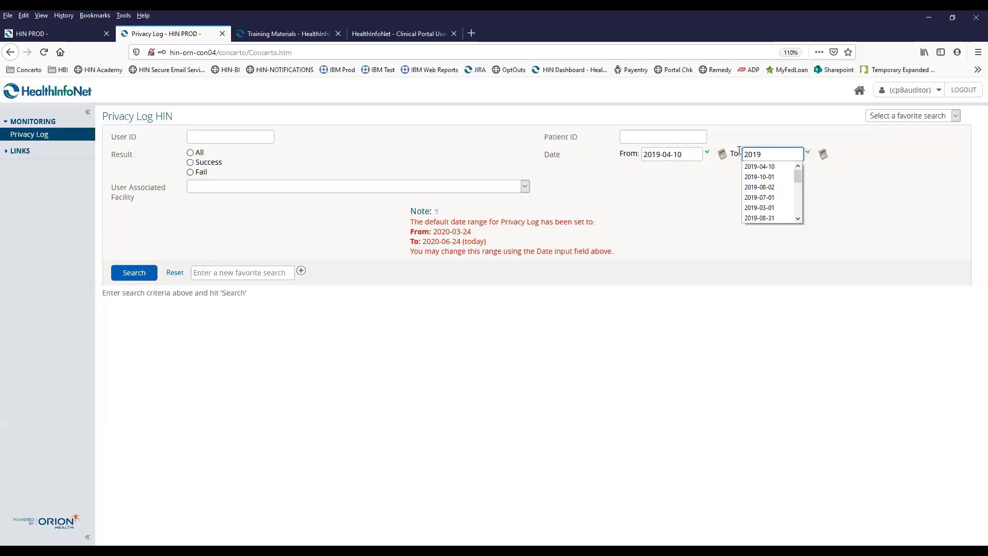
pyautogui.click(772, 168)
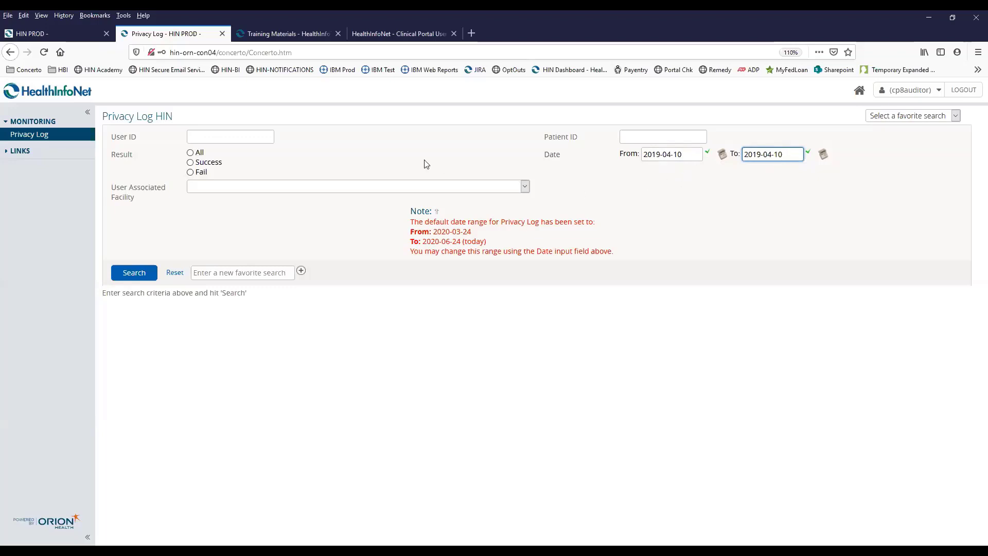
# Step: Choose HealthInfonet as the User Associated Facility and run the Privacy Log search
pyautogui.click(358, 187)
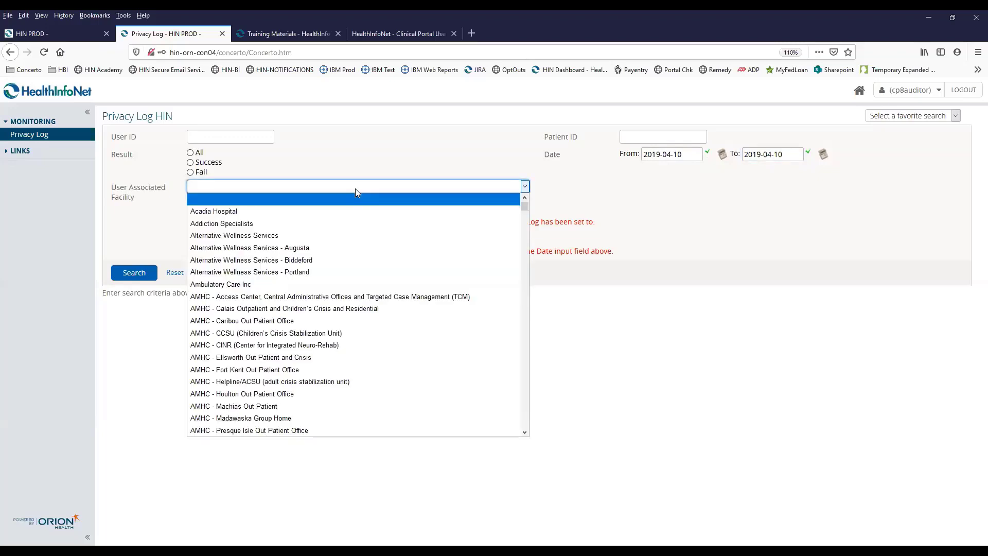
pyautogui.write('haw')
pyautogui.press('Down')
pyautogui.press('Down')
pyautogui.press('Down')
pyautogui.press('Down')
pyautogui.press('Down')
pyautogui.press('Down')
pyautogui.press('Down')
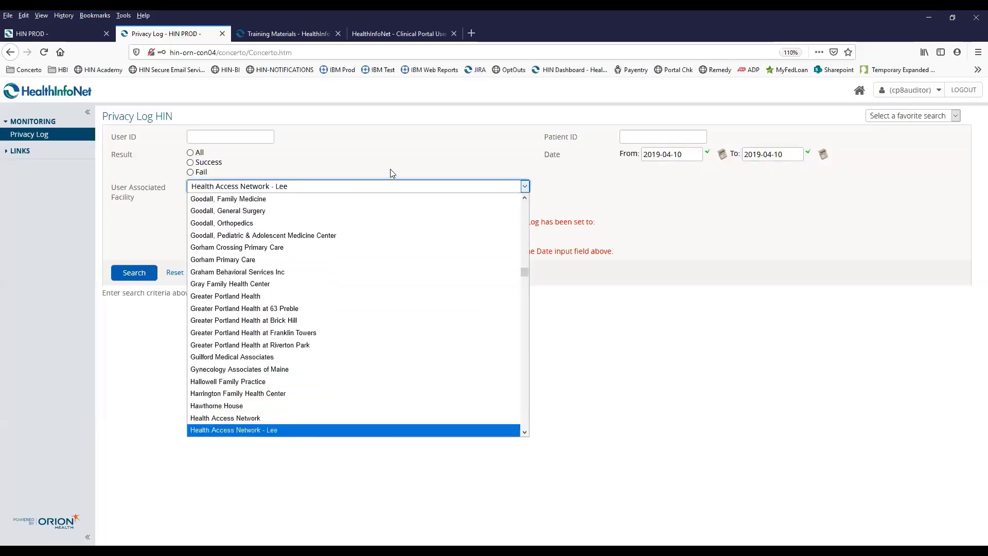
pyautogui.press('Down')
pyautogui.press('Down')
pyautogui.press('Down')
pyautogui.press('Down')
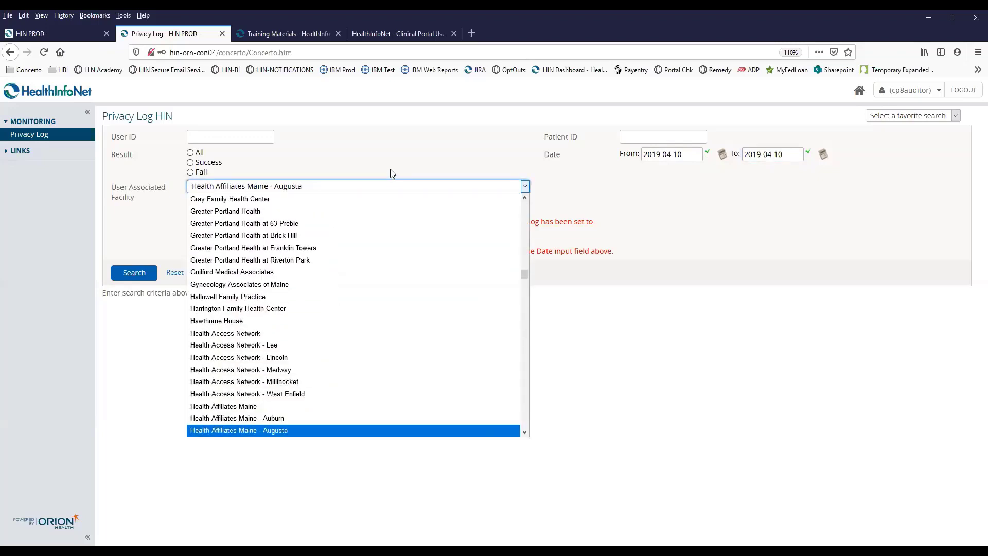
pyautogui.scroll(-3, 412, 350)
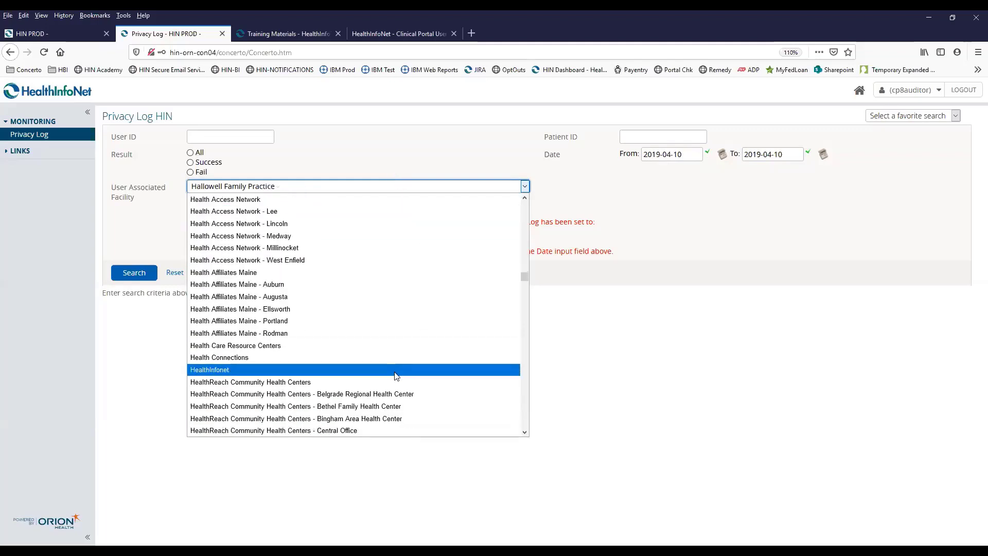
pyautogui.click(398, 370)
pyautogui.click(133, 275)
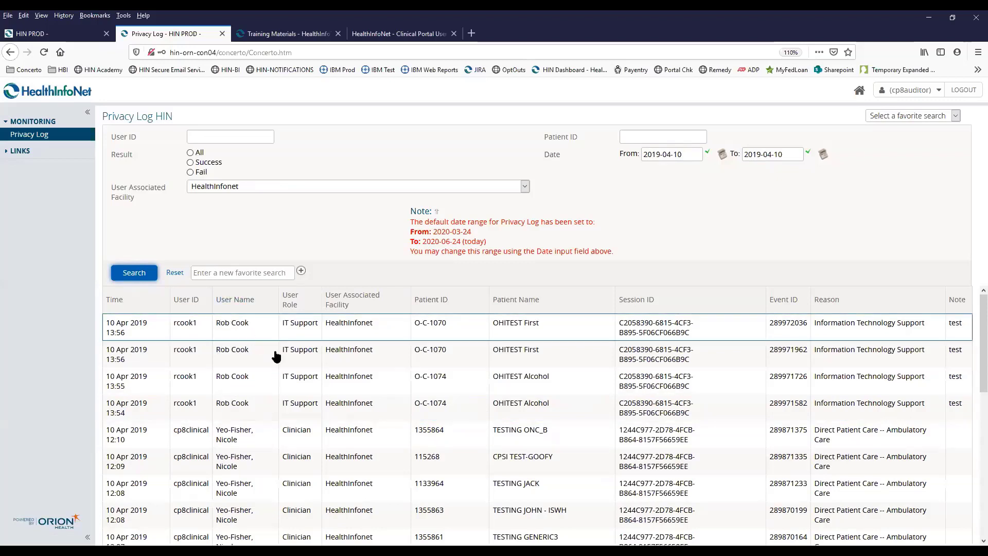
# Step: Download the facility's Privacy Log results as CSV and open the file with Excel 2016
pyautogui.click(575, 389)
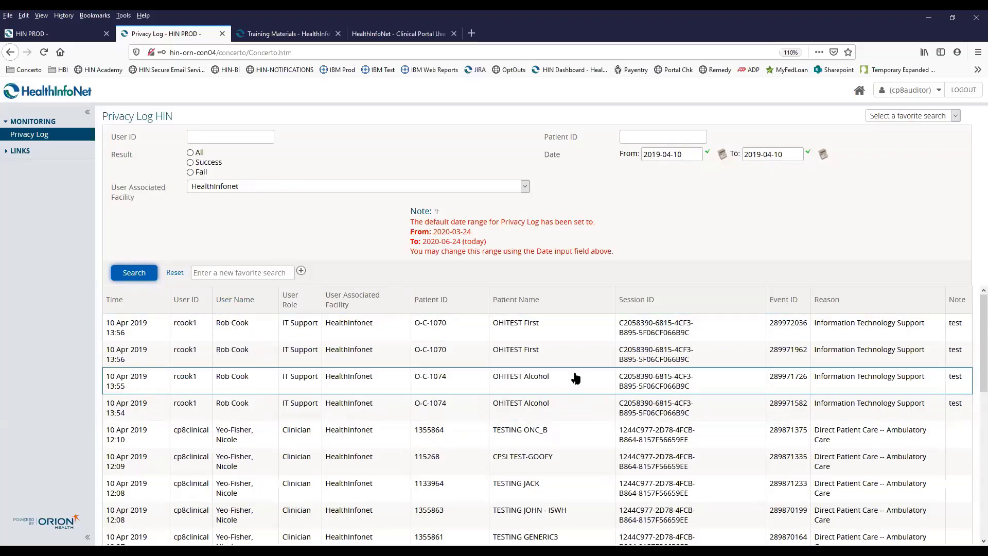
pyautogui.scroll(-10, 514, 360)
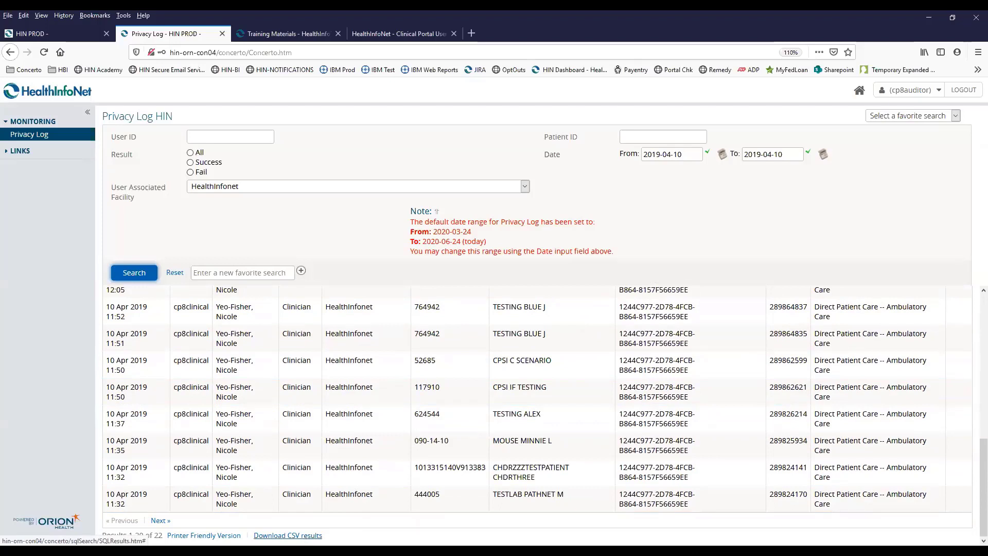
pyautogui.click(287, 535)
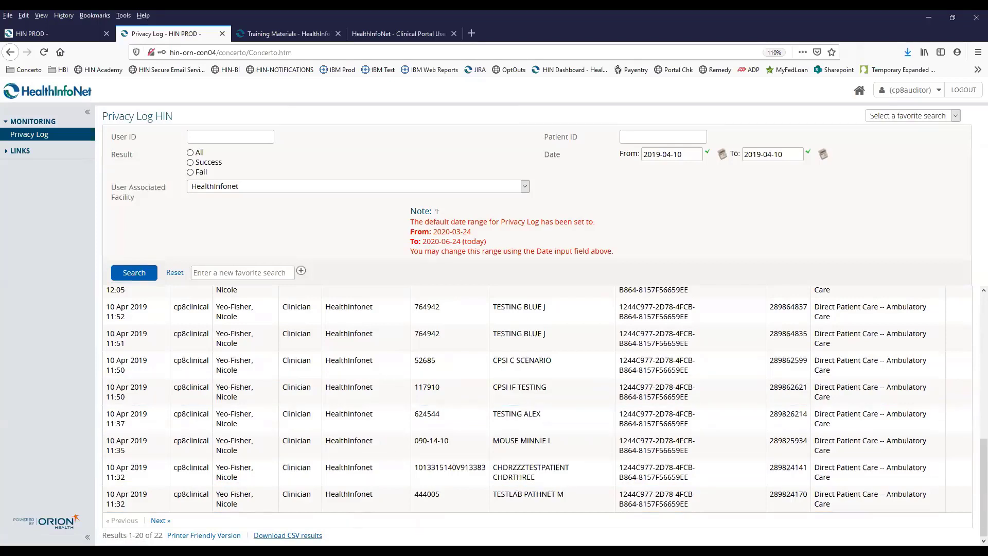
pyautogui.click(290, 536)
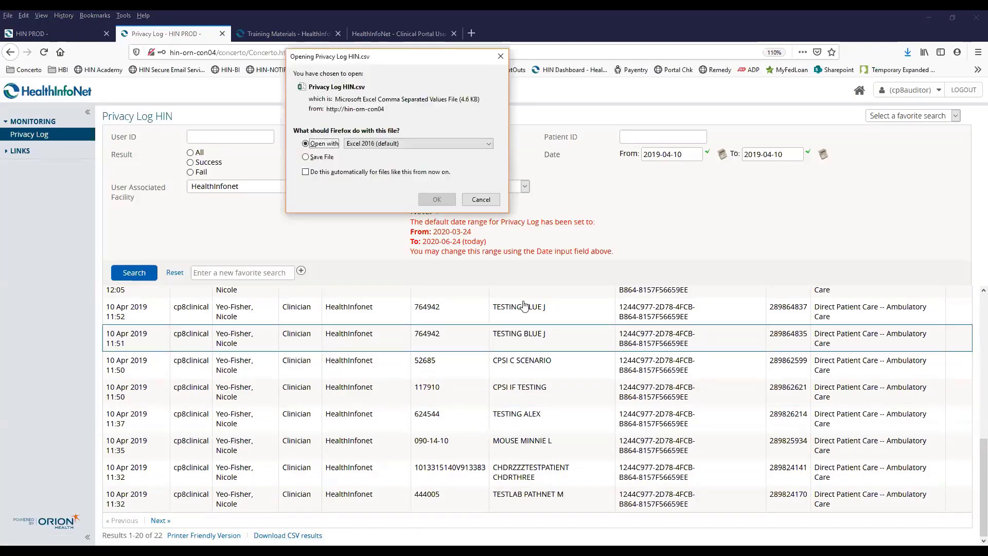
pyautogui.click(438, 200)
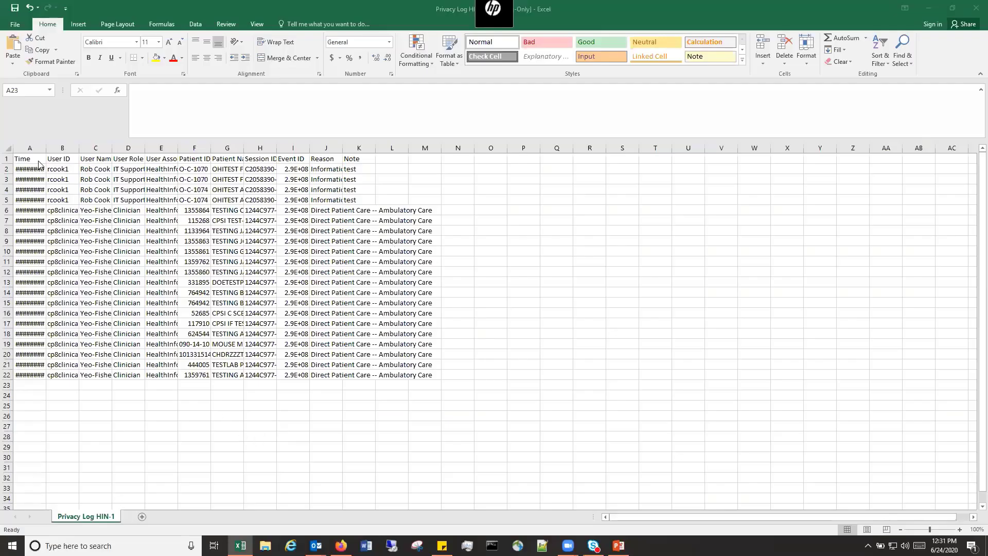
# Step: Auto-fit the width of all columns in the exported Privacy Log worksheet
pyautogui.click(7, 146)
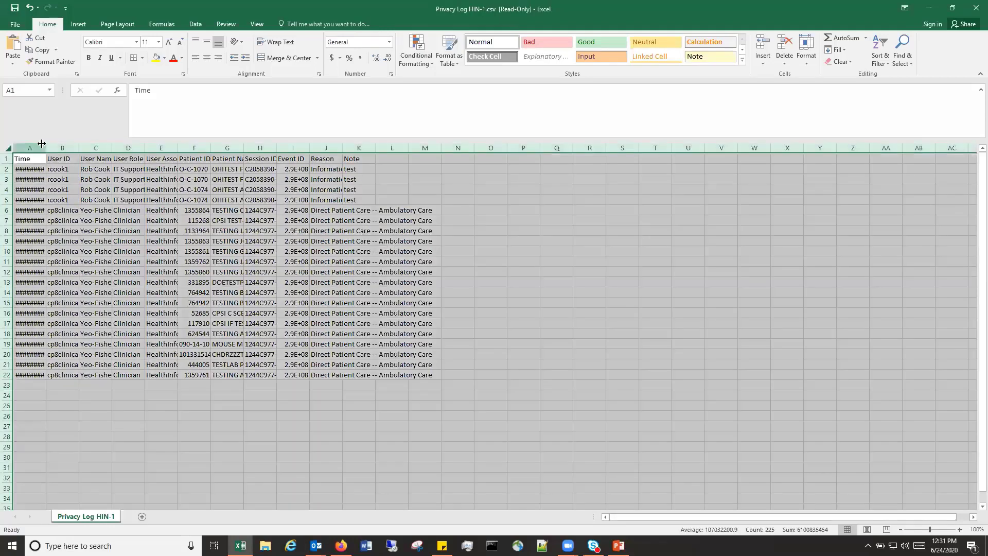
pyautogui.doubleClick(46, 148)
pyautogui.click(254, 362)
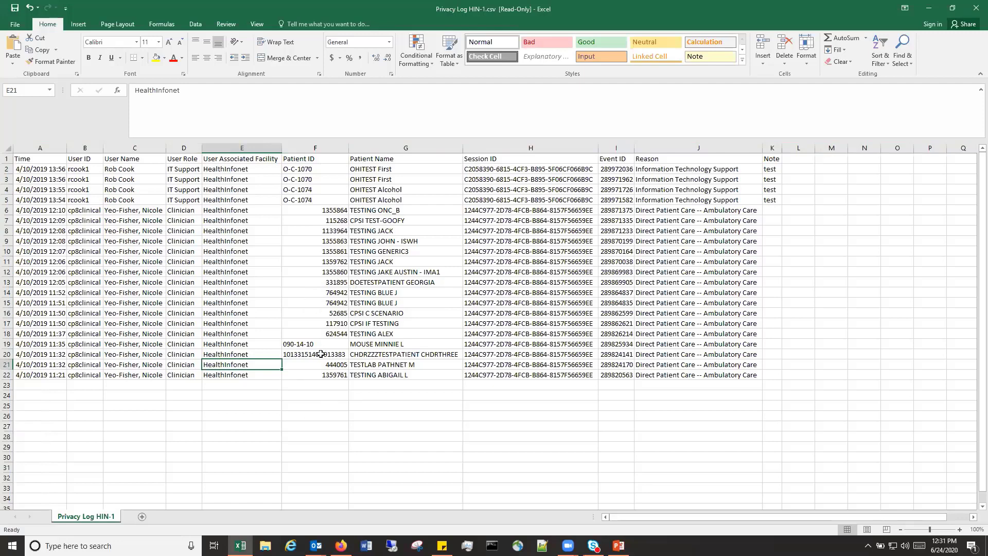
# Step: Copy the patient ID from cell F20 of the exported Privacy Log worksheet
pyautogui.click(320, 354)
pyautogui.rightClick(309, 355)
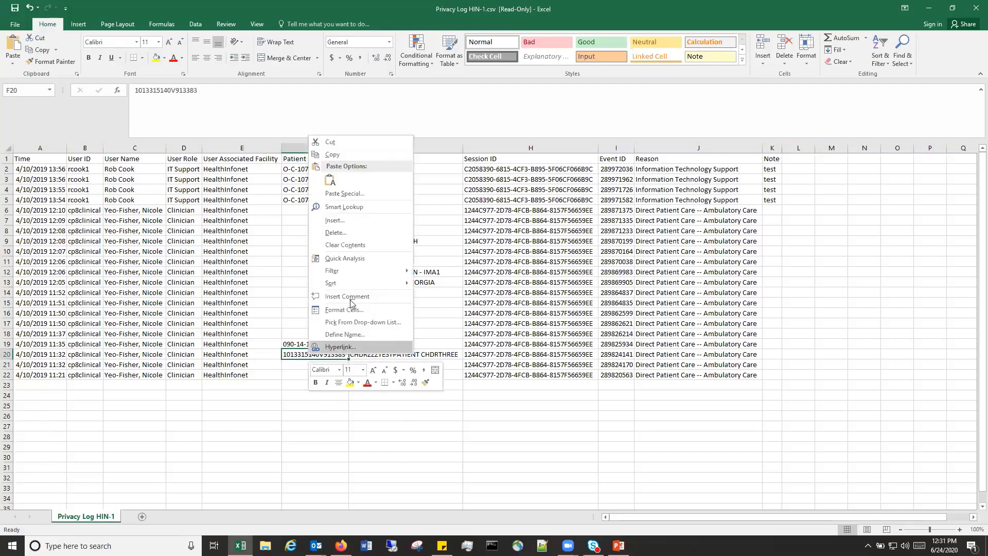
pyautogui.click(330, 154)
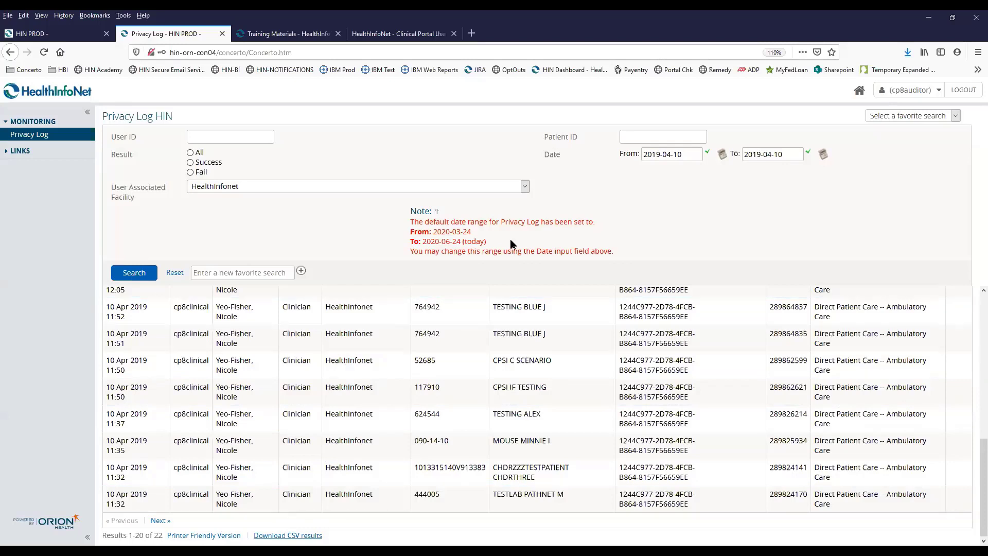
# Step: Switch back to the Privacy Log search in Firefox and reset User Associated Facility to the blank option
pyautogui.click(293, 186)
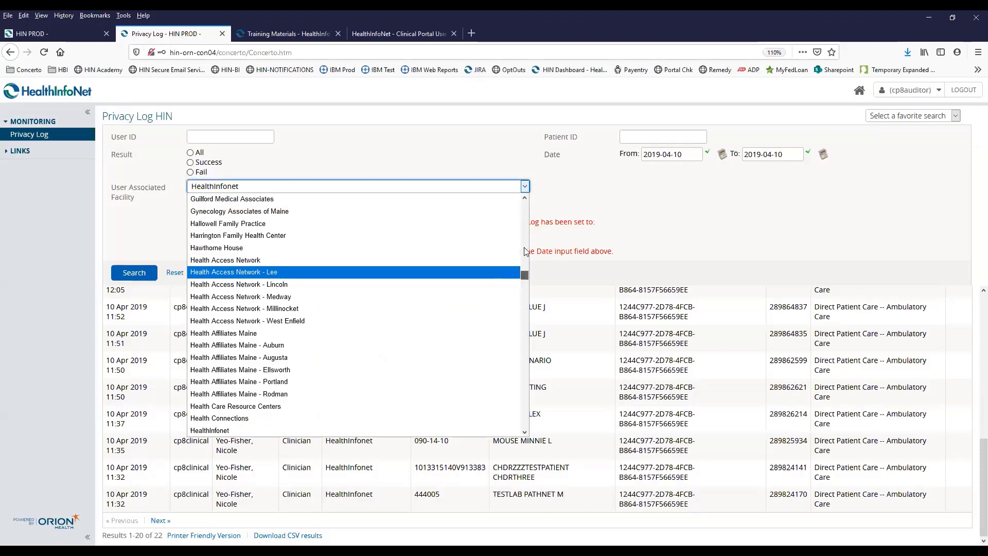
pyautogui.moveTo(524, 279); pyautogui.dragTo(525, 195)
pyautogui.click(354, 187)
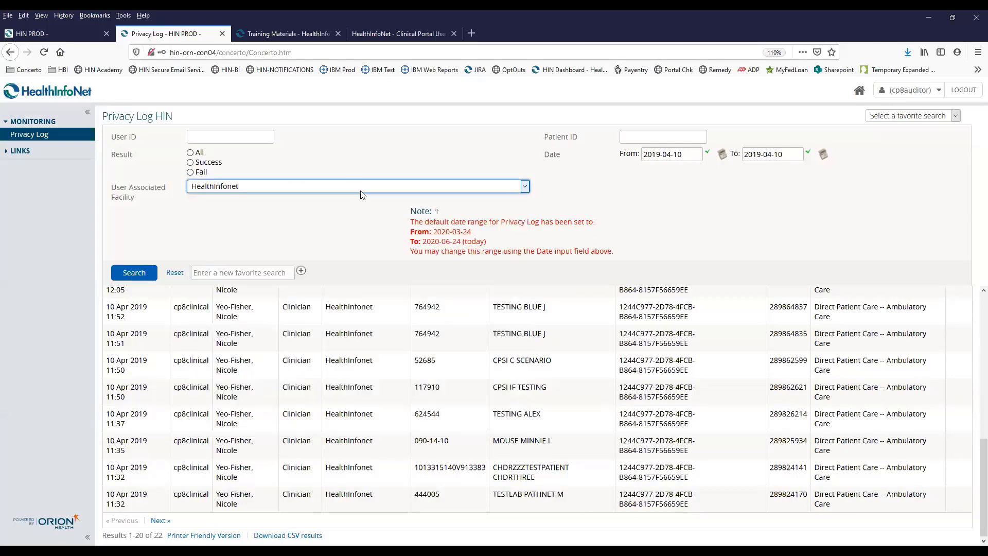
pyautogui.click(525, 186)
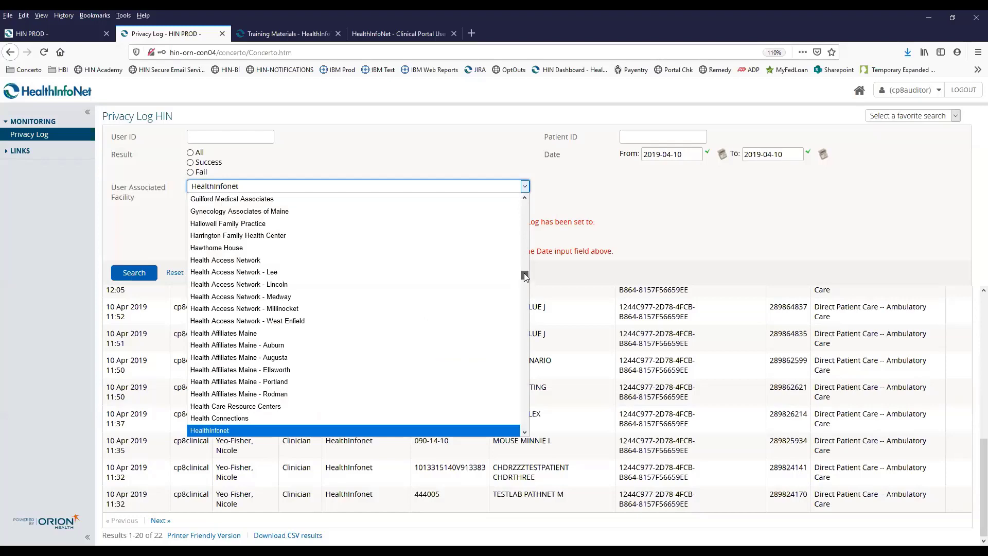
pyautogui.moveTo(524, 273); pyautogui.dragTo(524, 203)
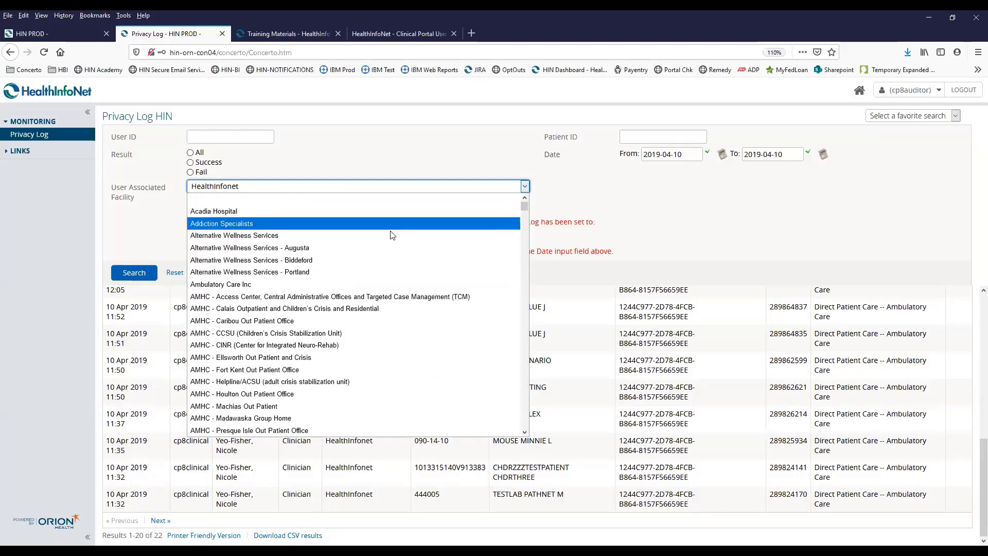
pyautogui.click(350, 199)
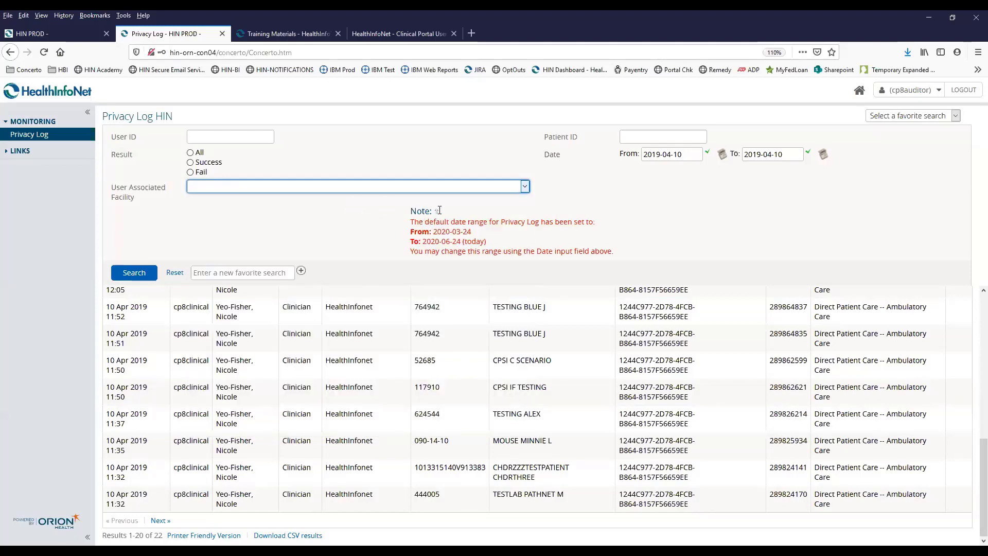
# Step: Paste the copied patient ID into the Patient ID criterion and run the Privacy Log search
pyautogui.click(674, 137)
pyautogui.rightClick(675, 137)
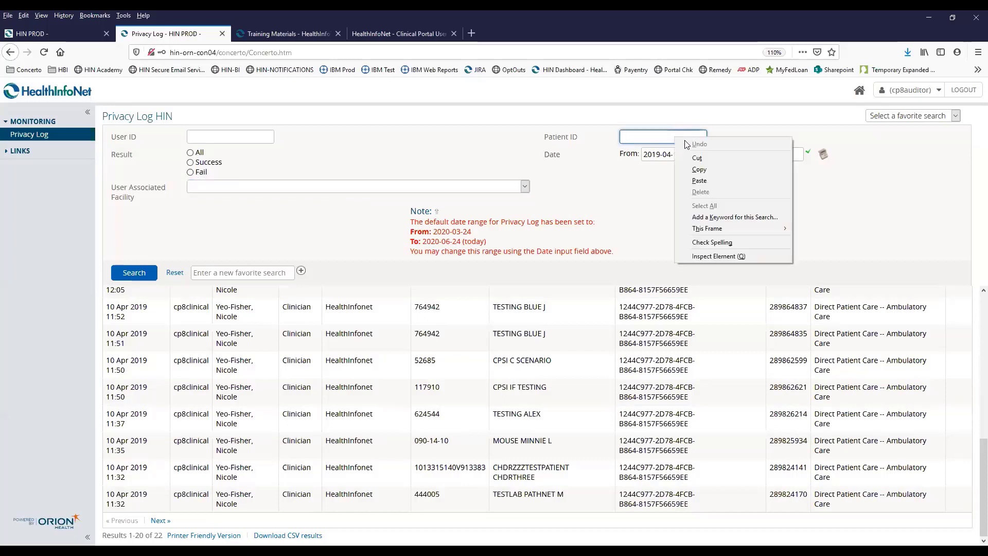
pyautogui.click(700, 180)
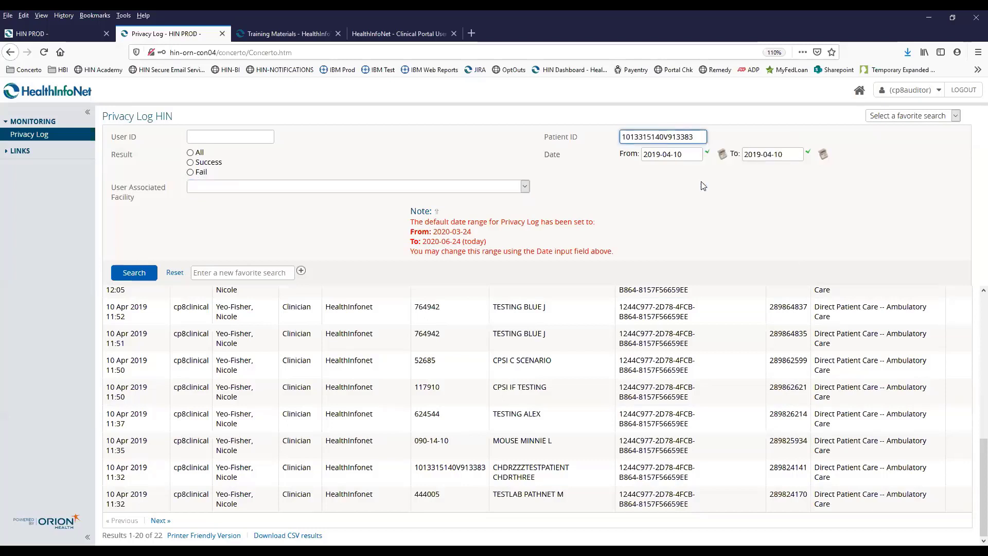
pyautogui.click(149, 268)
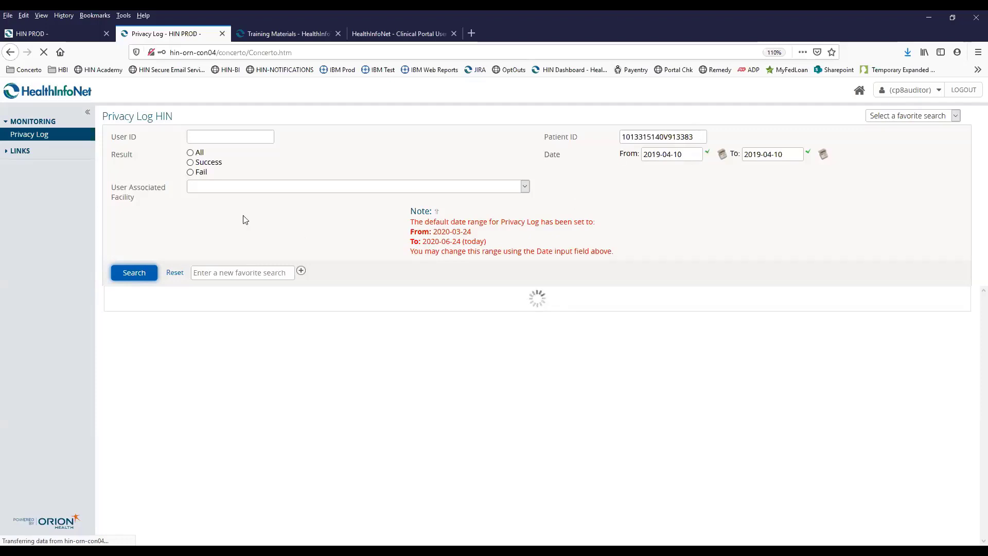
pyautogui.click(249, 187)
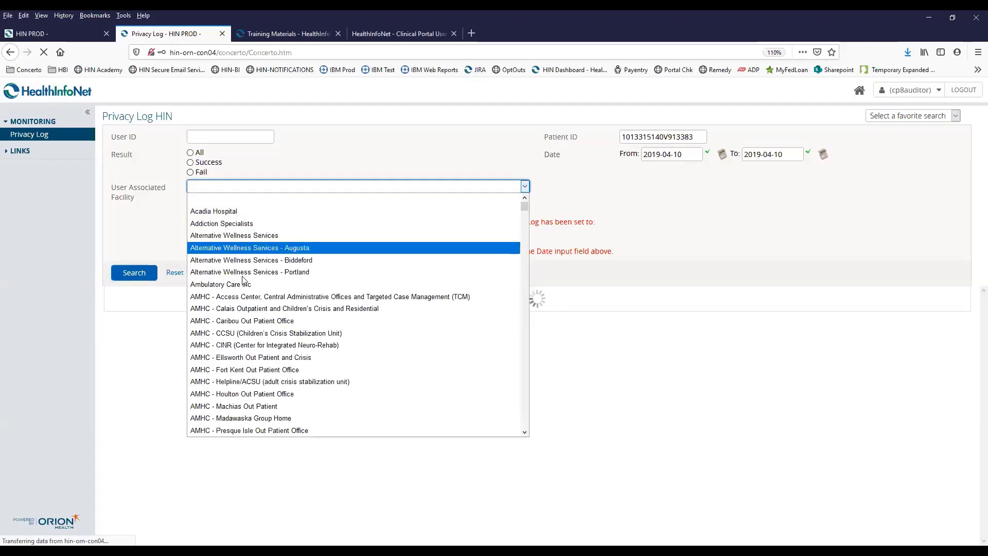
pyautogui.click(213, 200)
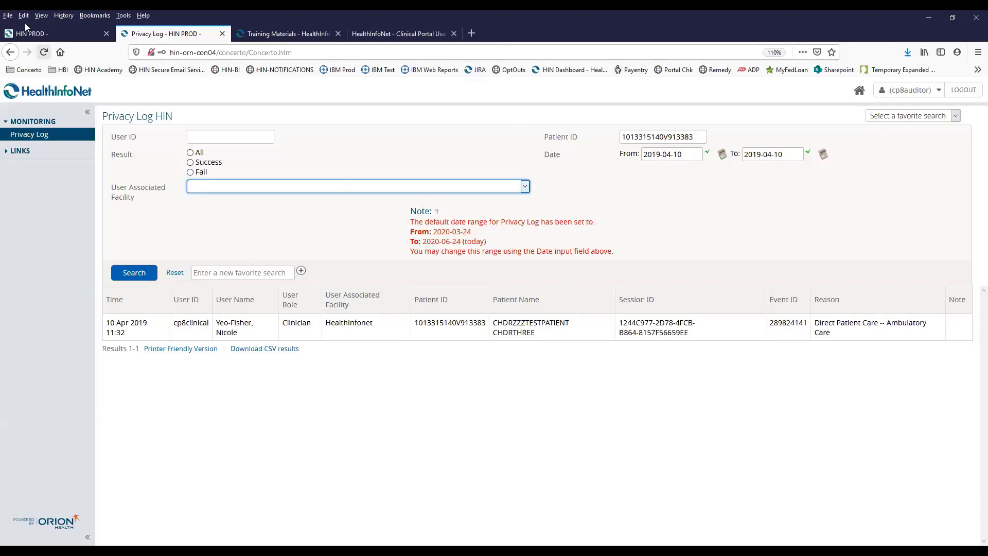
# Step: Open Help Desk User Search in the help desk session and return to the Privacy Log
pyautogui.click(32, 33)
pyautogui.click(57, 129)
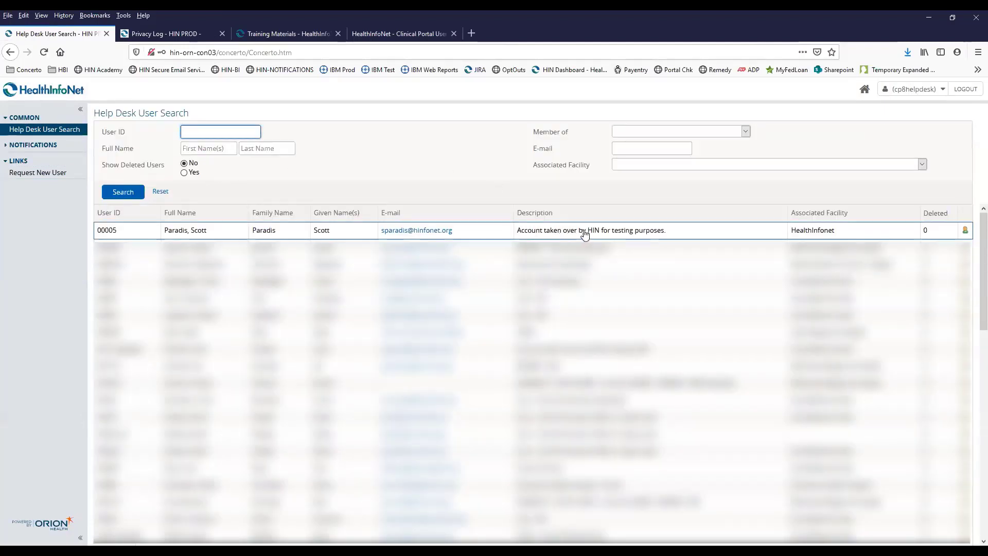
pyautogui.click(165, 34)
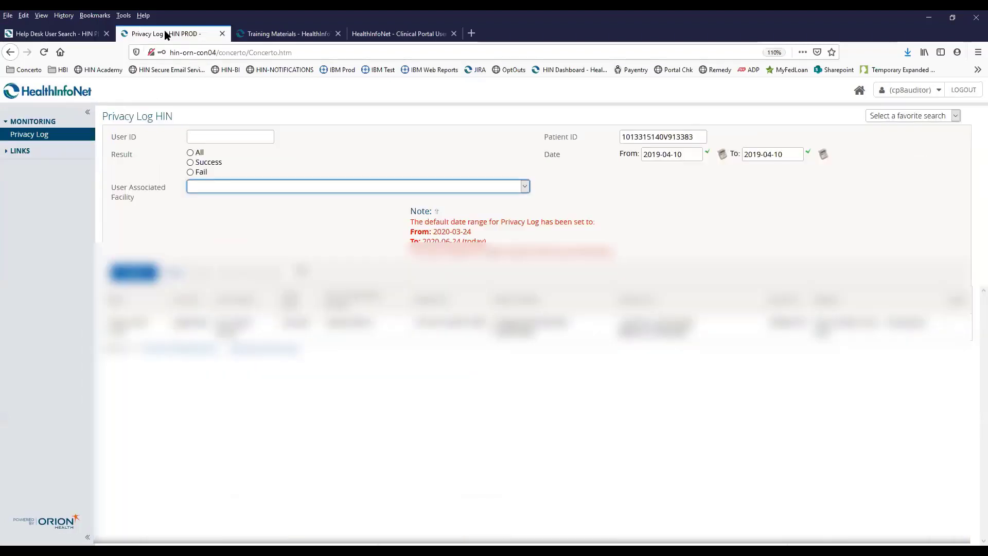